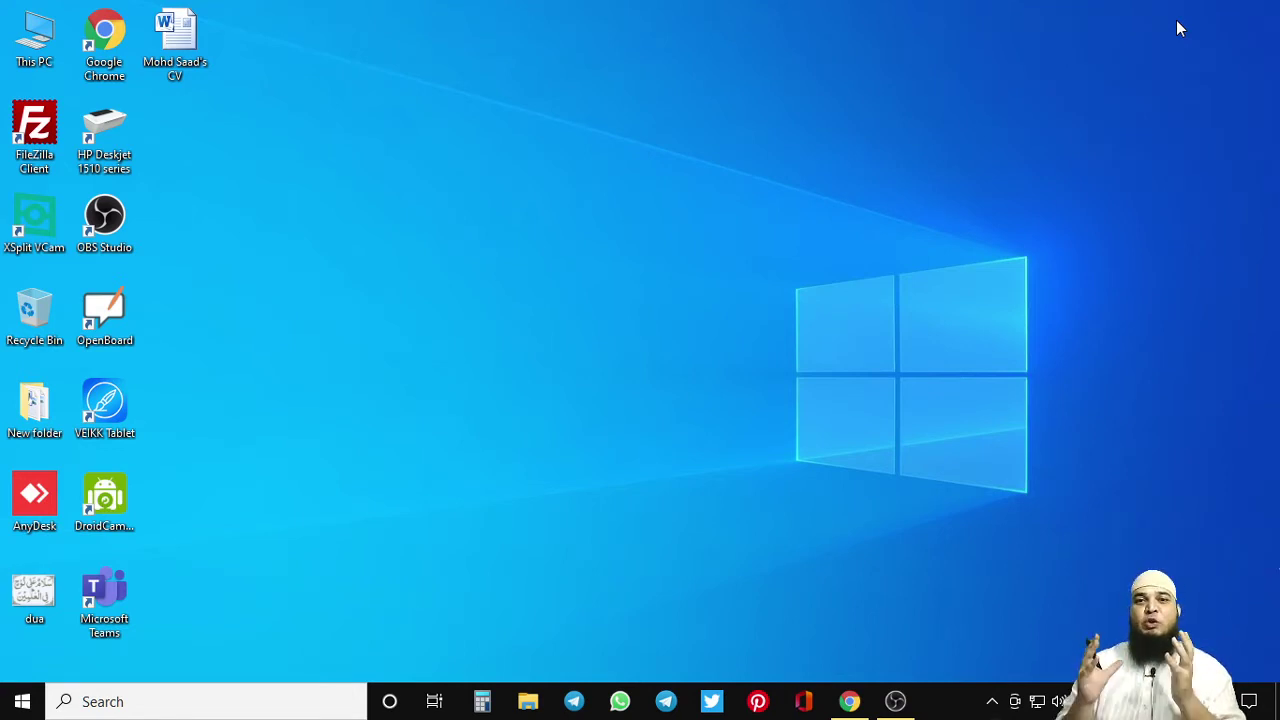
- Switch to Teachmint in Chrome and open the teacher's profile page to view the cover photo and personal details
left_click(850, 703)
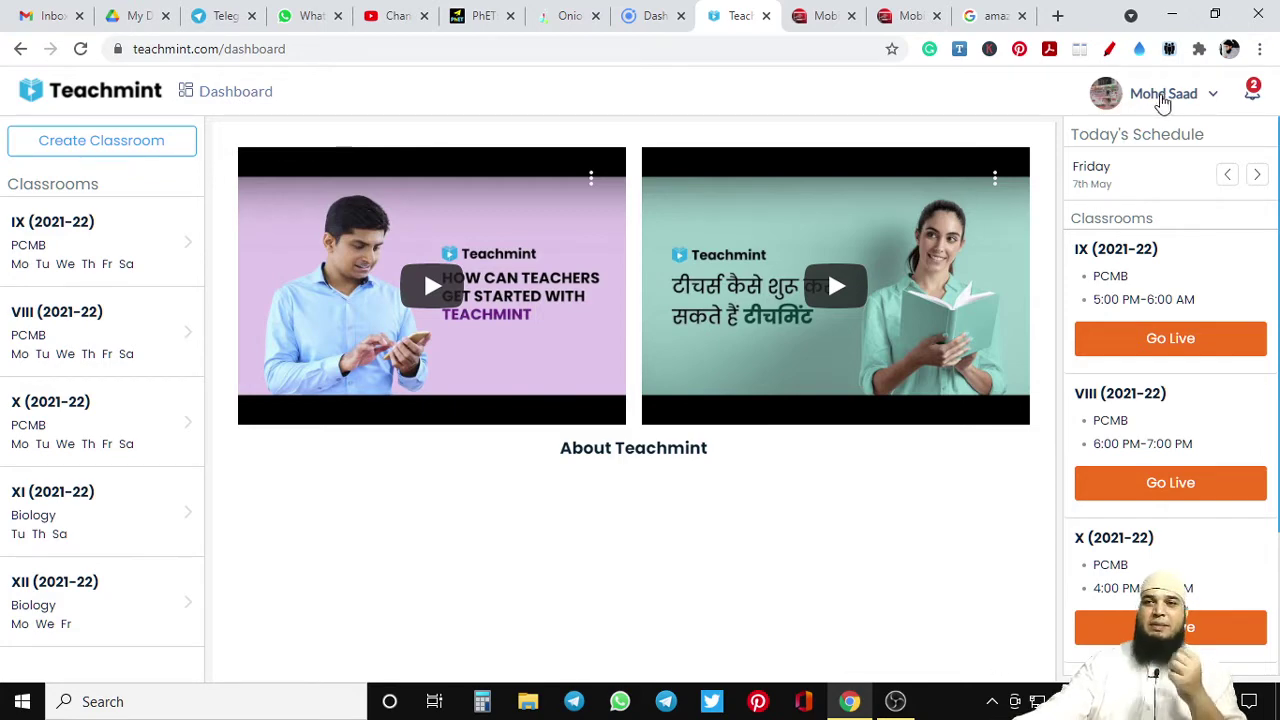
left_click(1165, 102)
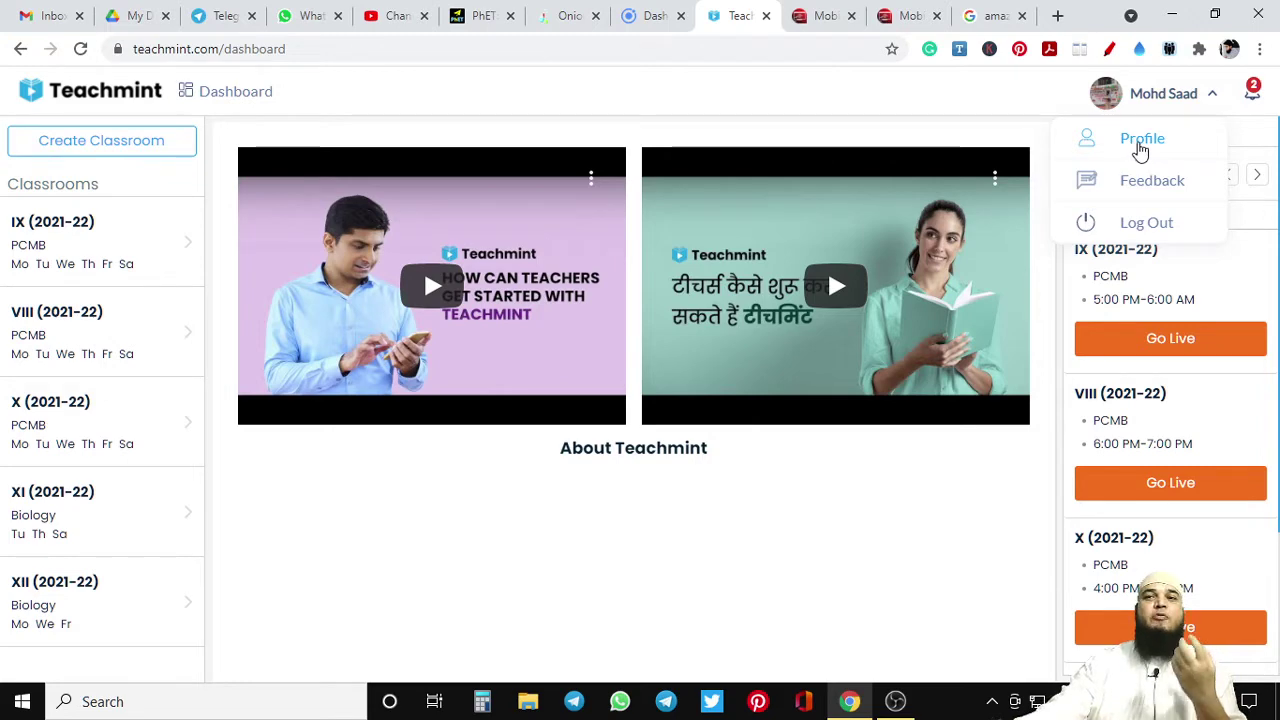
left_click(1164, 140)
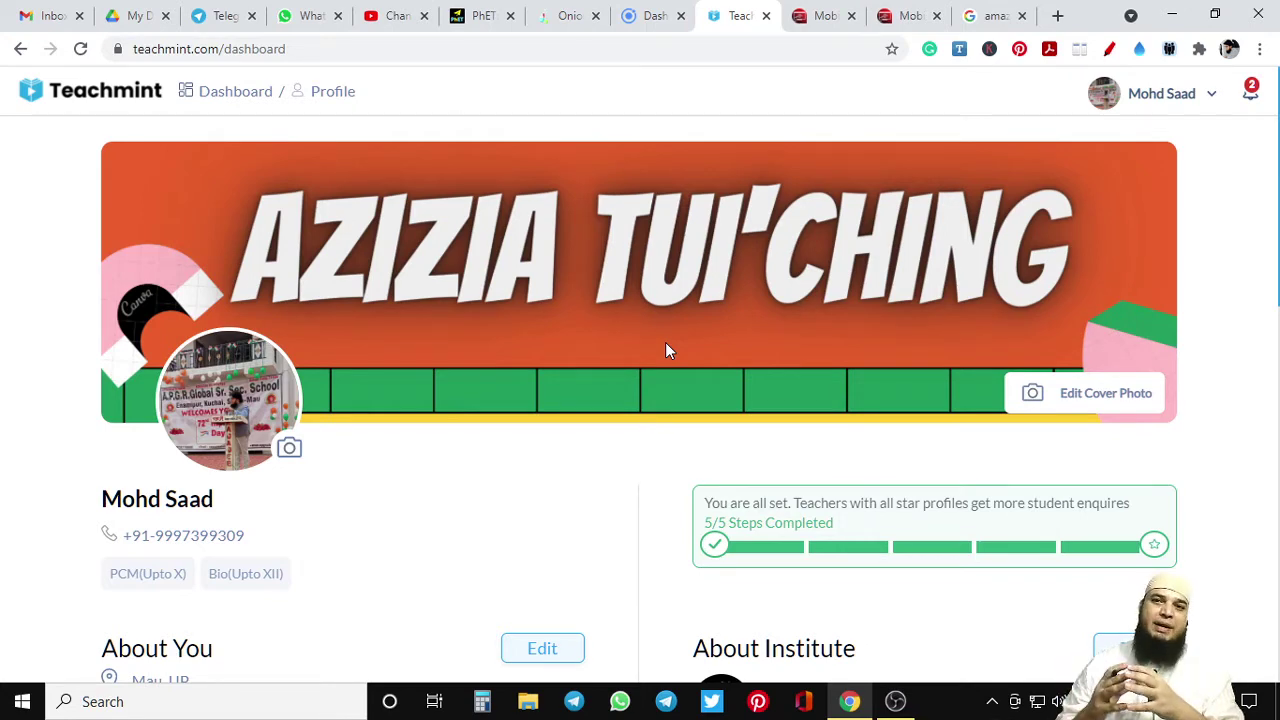
scroll(588, 322, "down", 1)
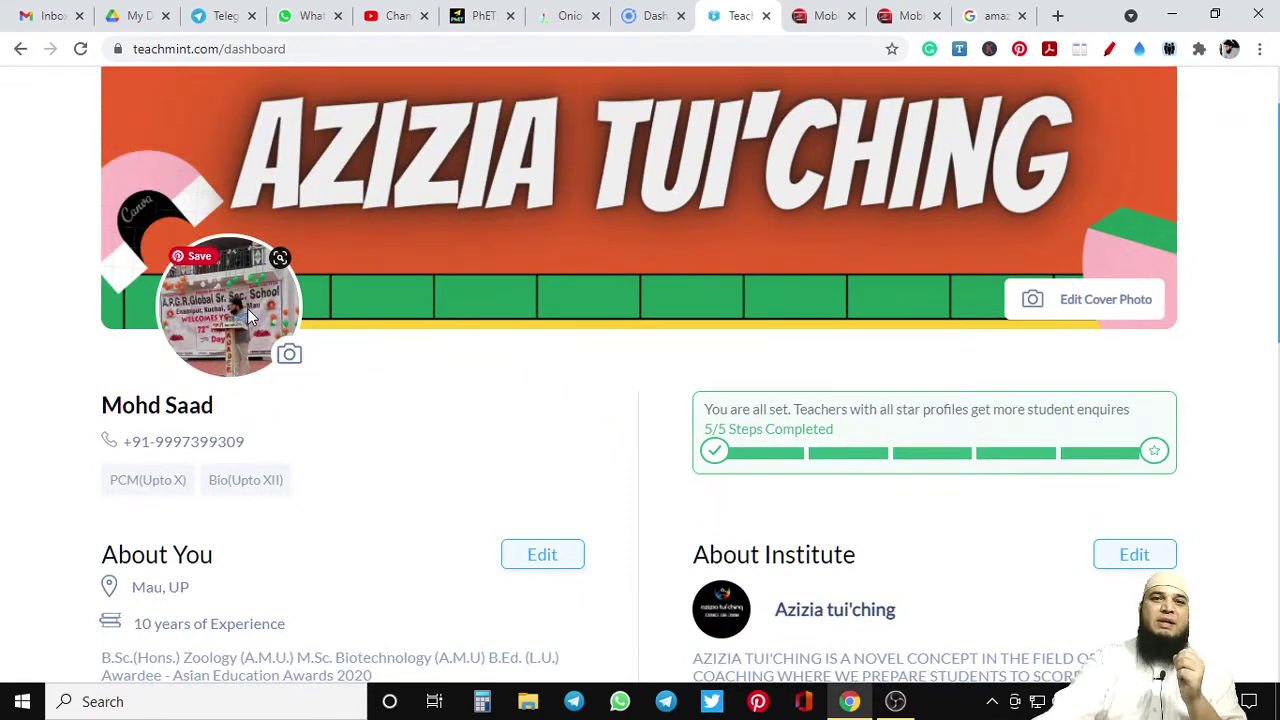
scroll(247, 308, "down", 1)
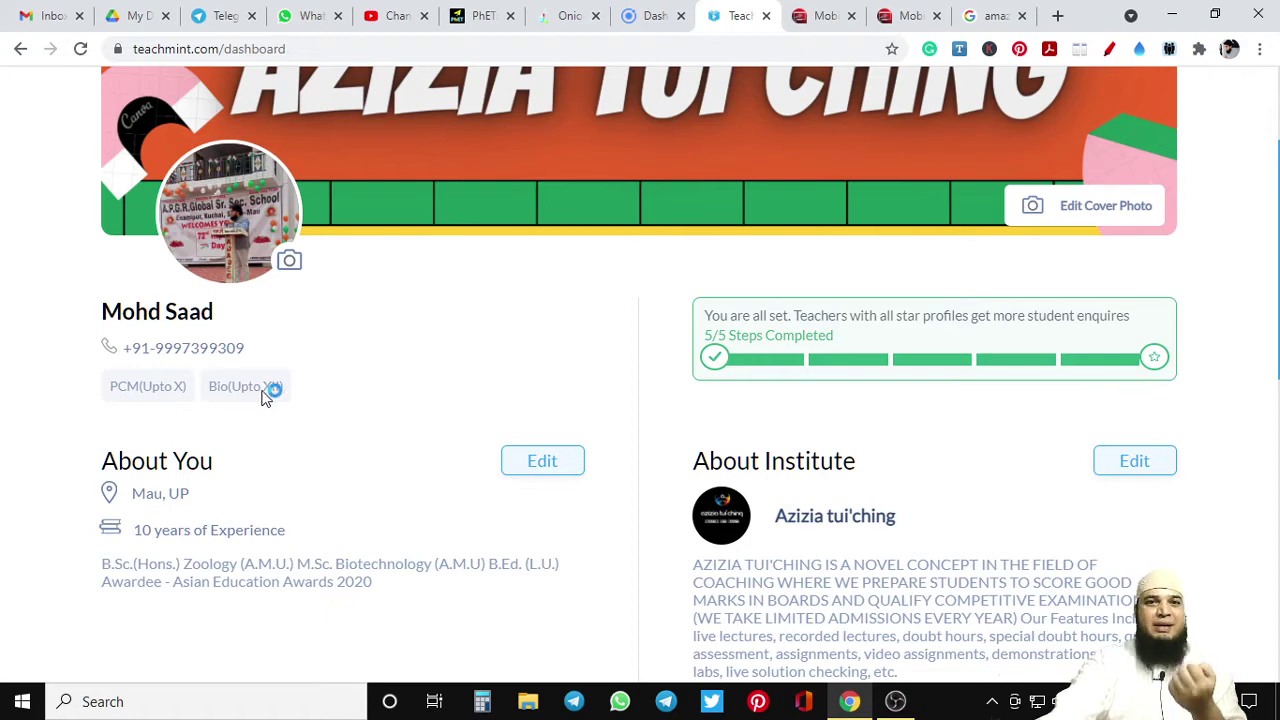
- Open the About You introduction for editing, review experience, city, description, subjects and channel links, and save it
left_click(533, 468)
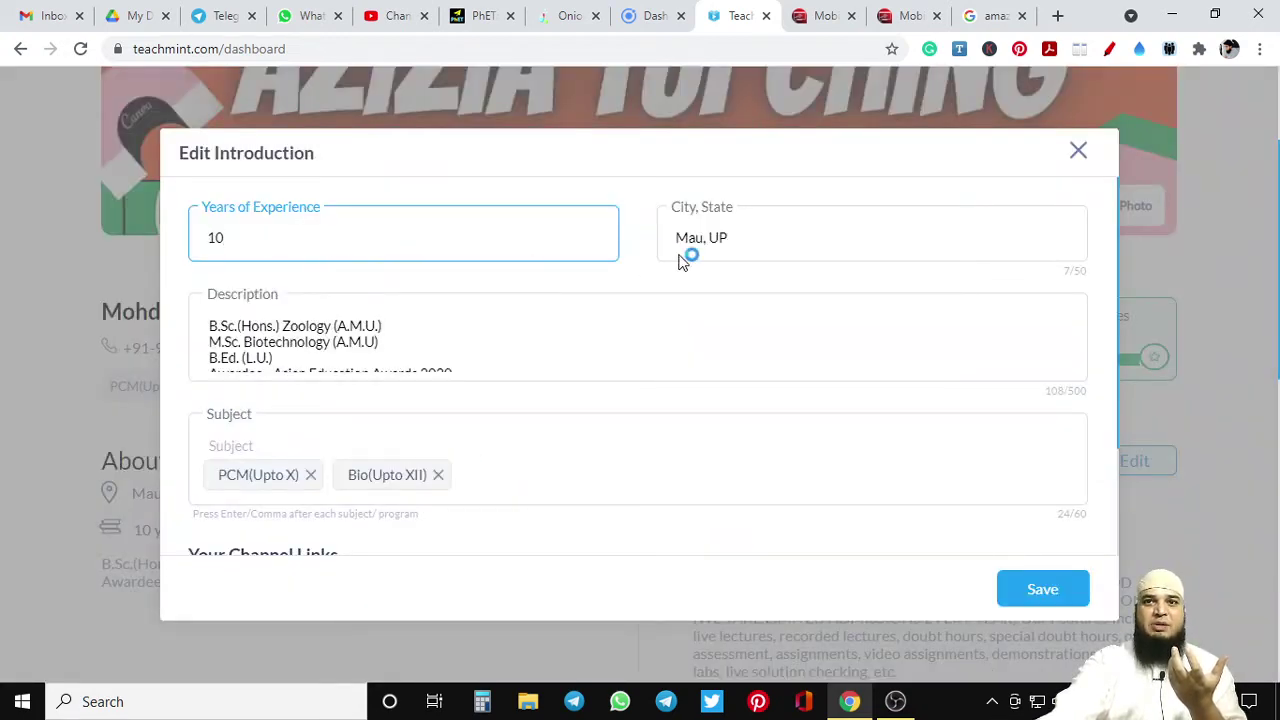
scroll(395, 320, "down", 1)
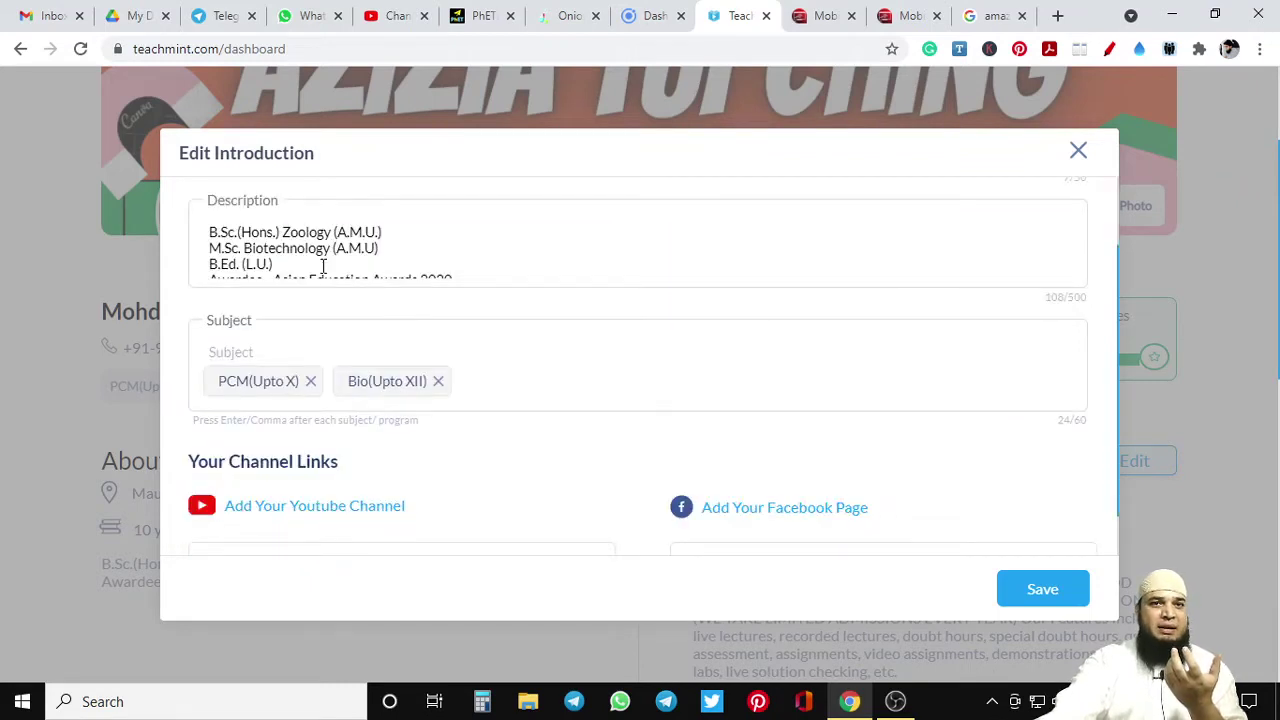
scroll(305, 355, "down", 1)
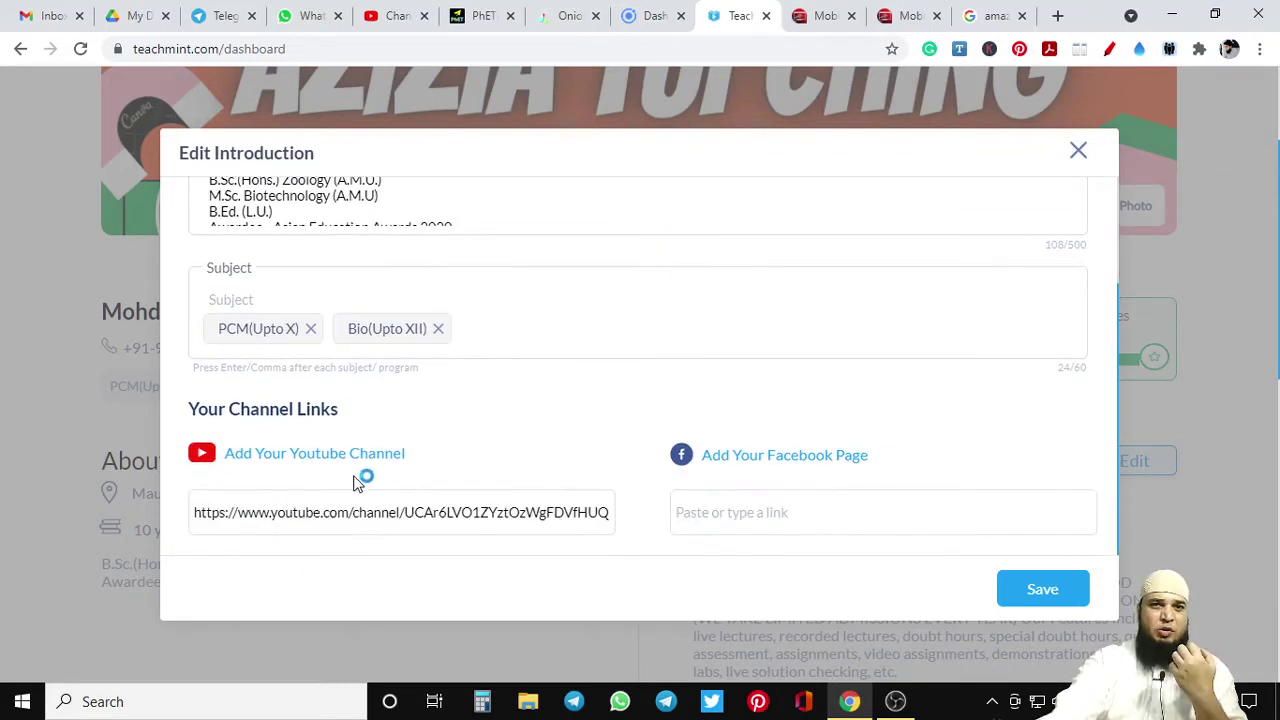
left_click(1023, 594)
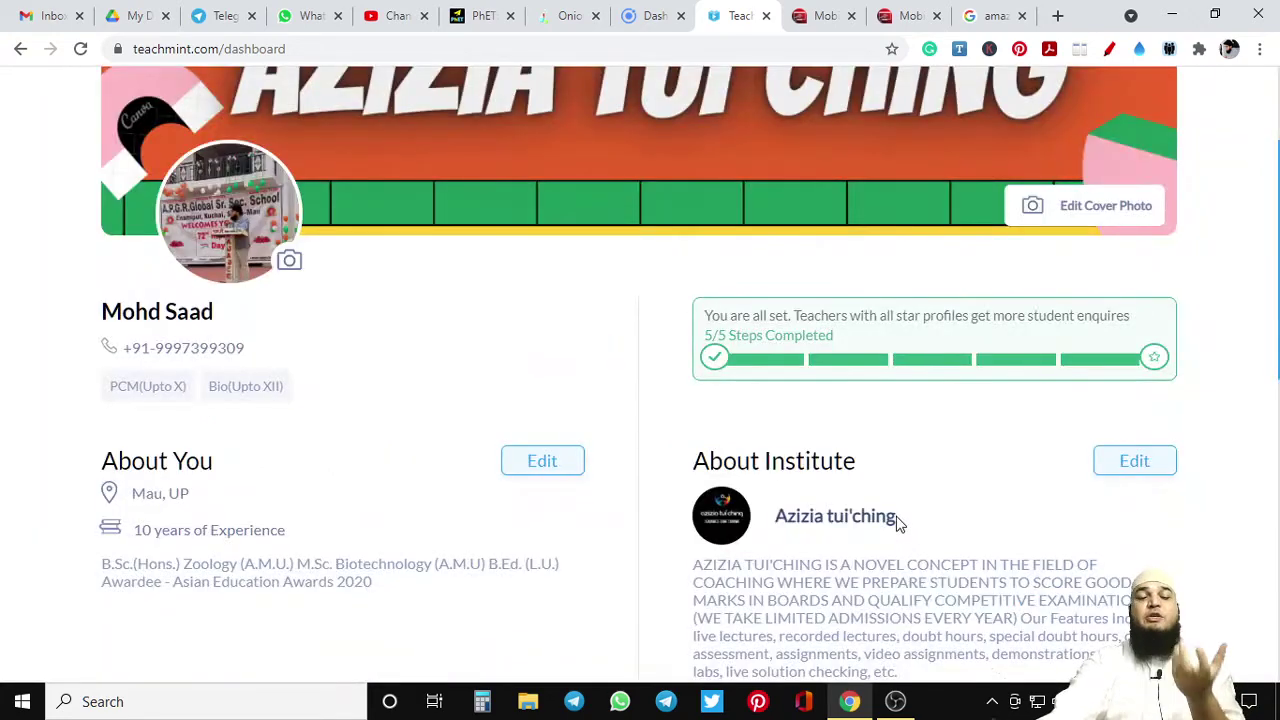
- Open the About Institute details for editing, review the logo, institute name, description and address, and save them
scroll(895, 518, "down", 1)
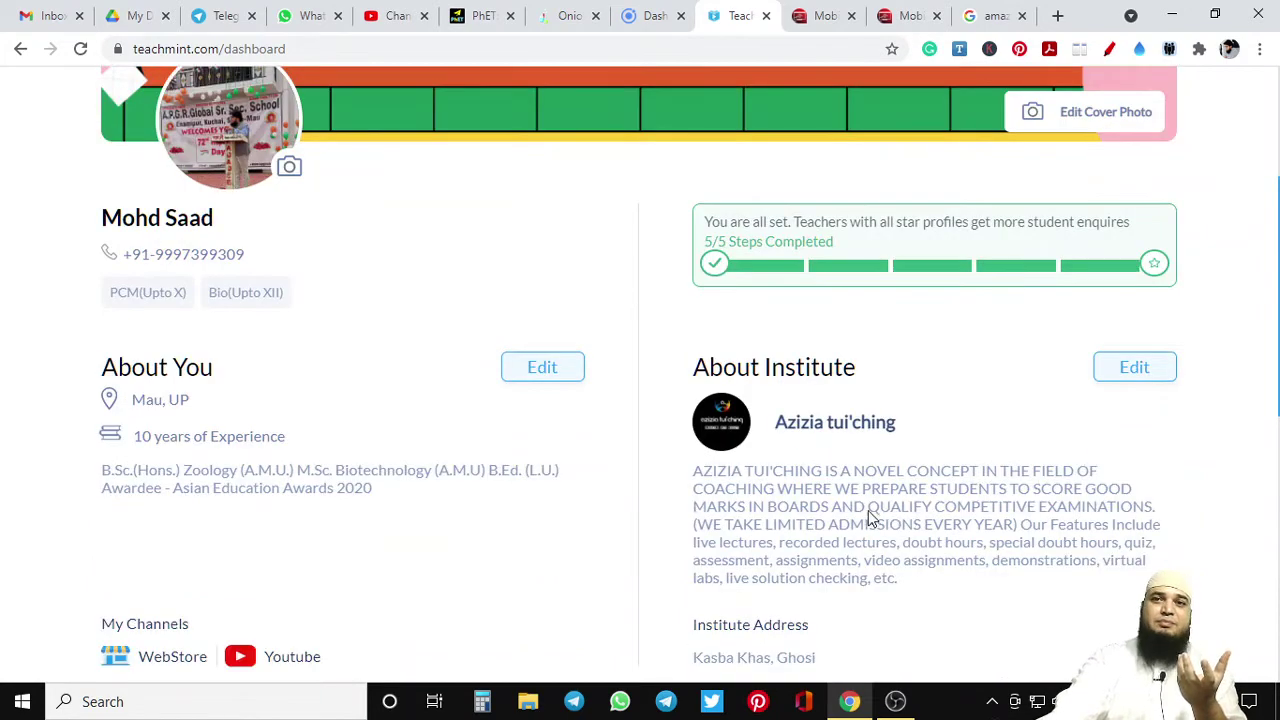
left_click(1130, 376)
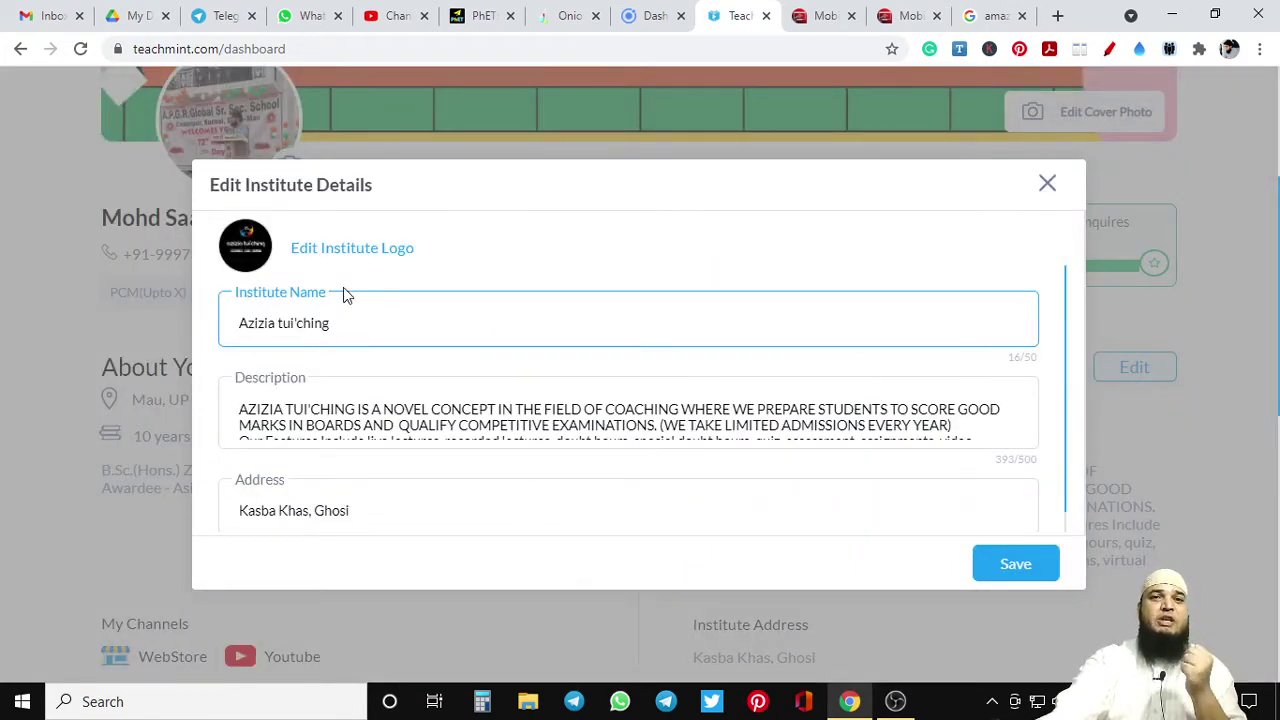
scroll(340, 330, "down", 1)
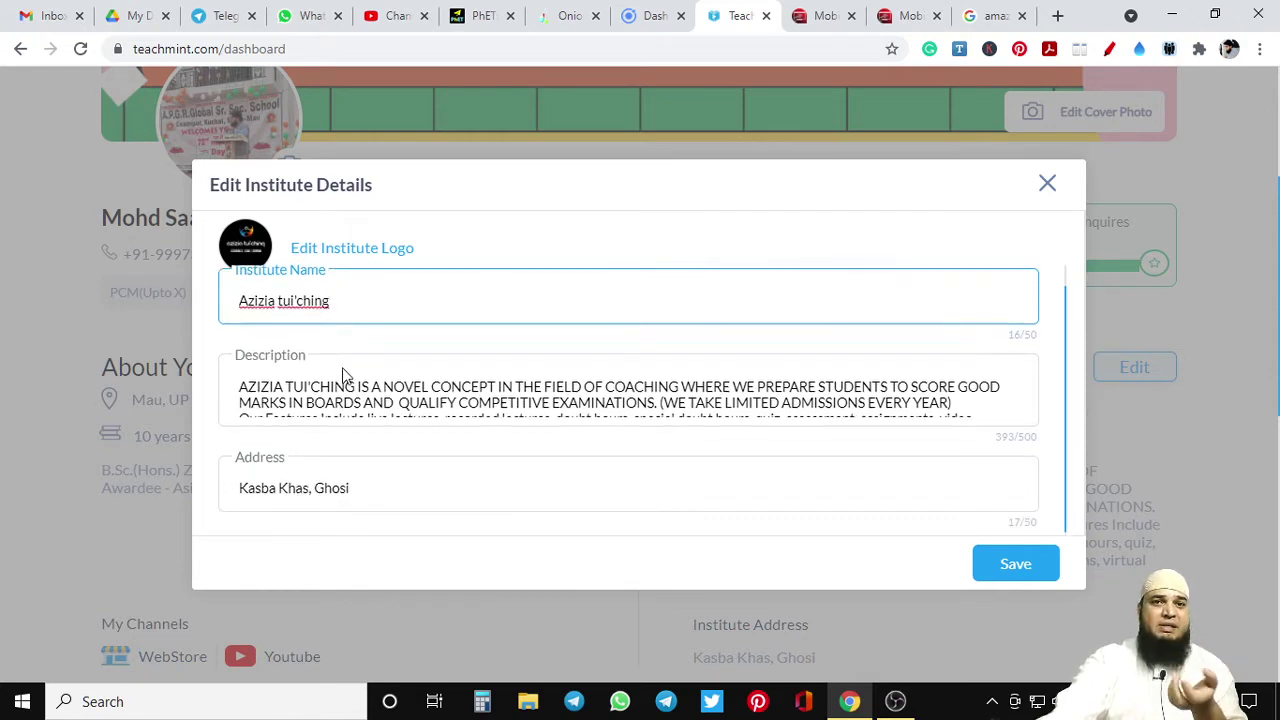
scroll(348, 376, "down", 1)
left_click(988, 566)
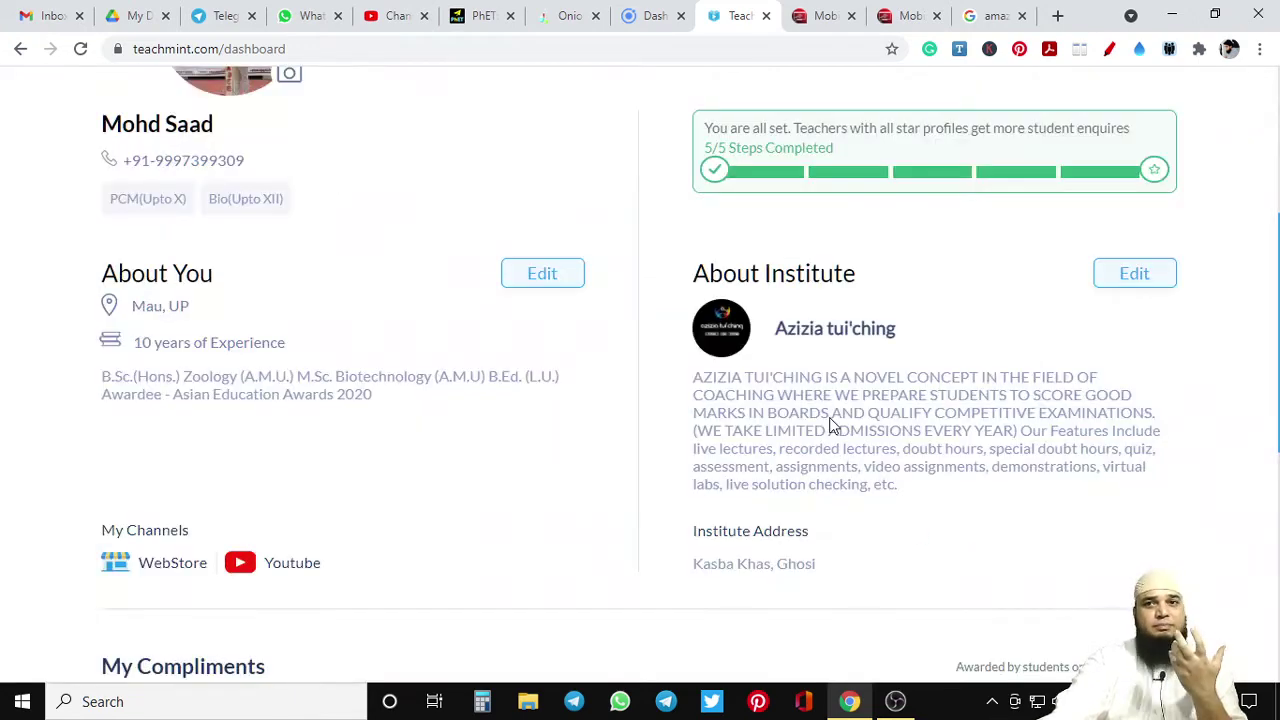
- Open the WebStore from My Channels and examine the public page's teacher introduction and compliments
scroll(506, 433, "down", 2)
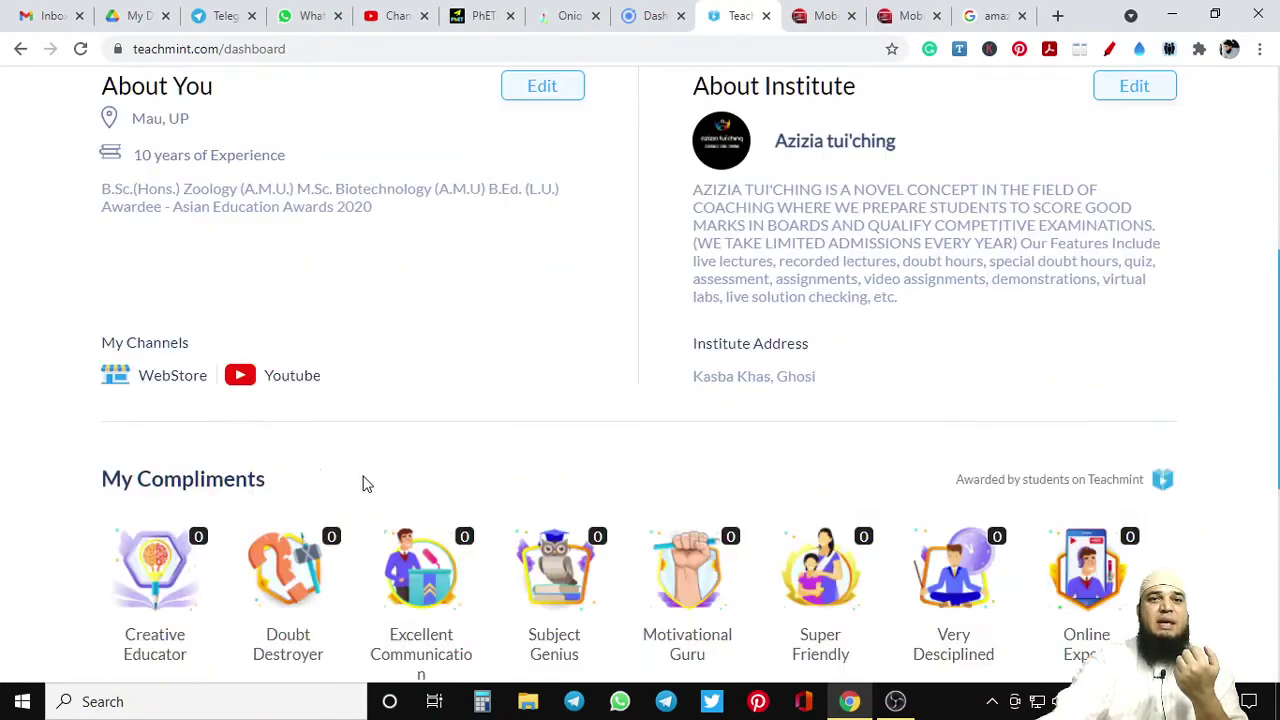
left_click(158, 384)
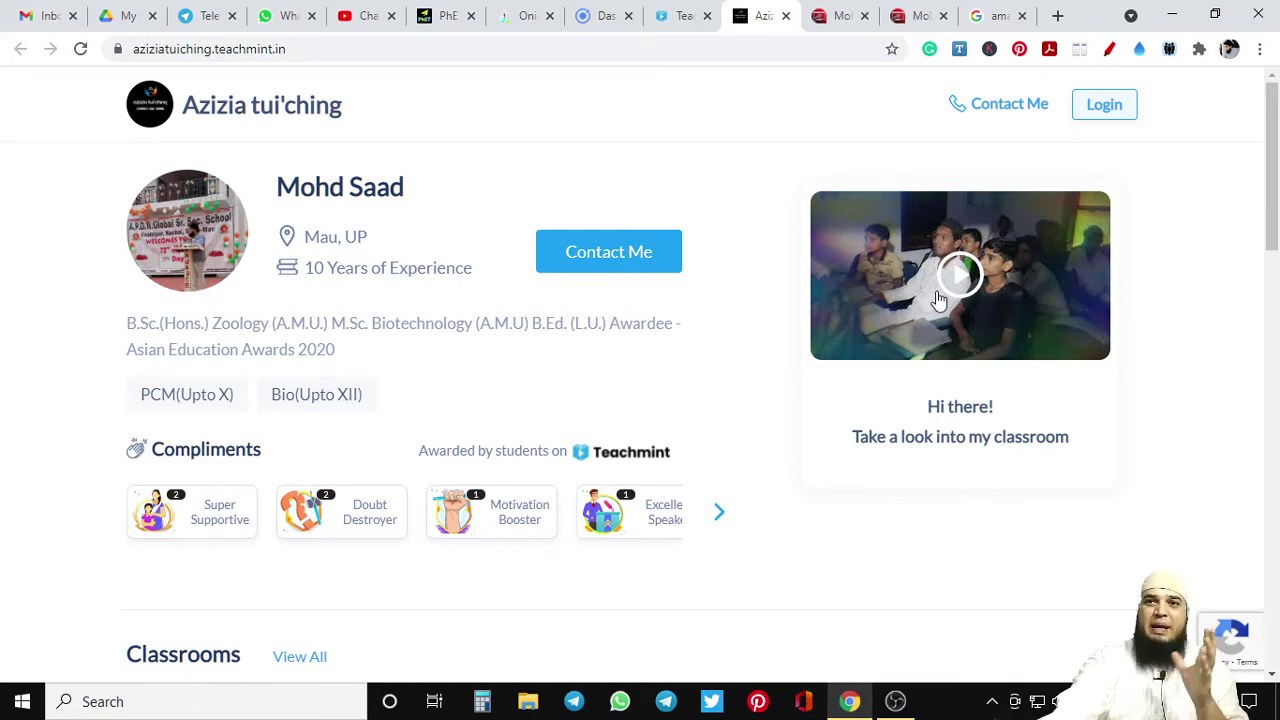
scroll(600, 320, "down", 1)
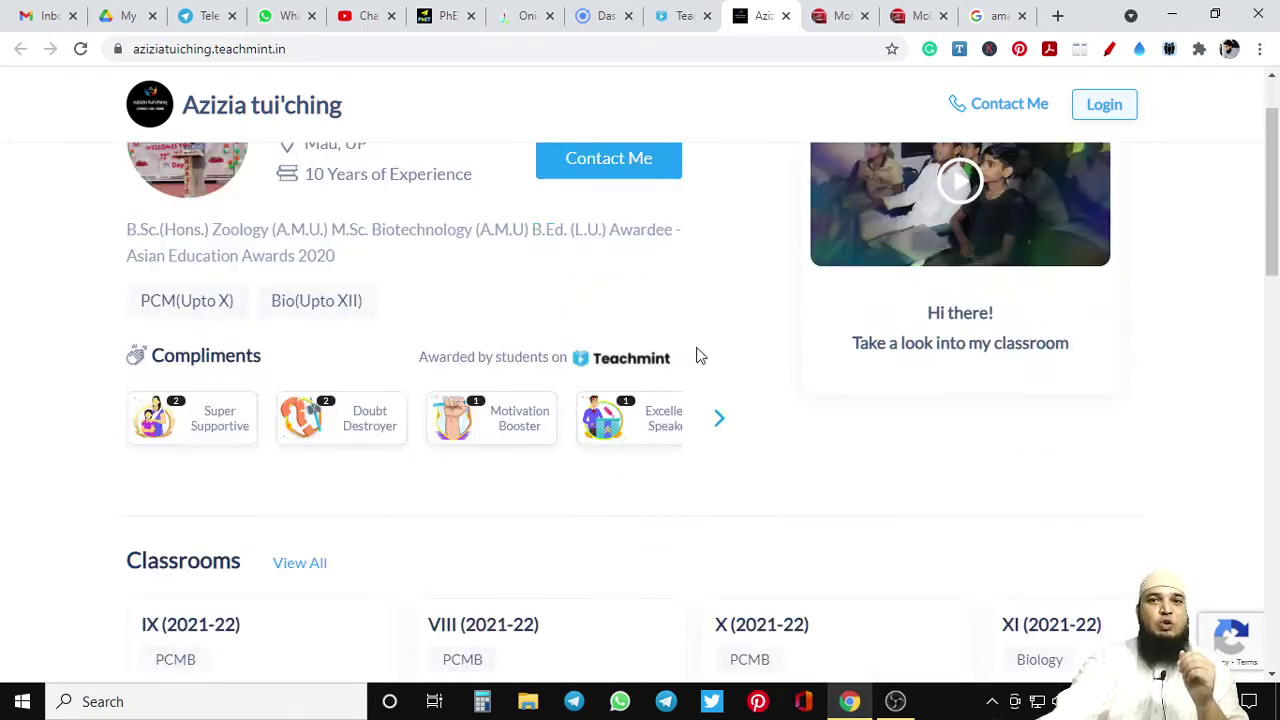
left_click(213, 405)
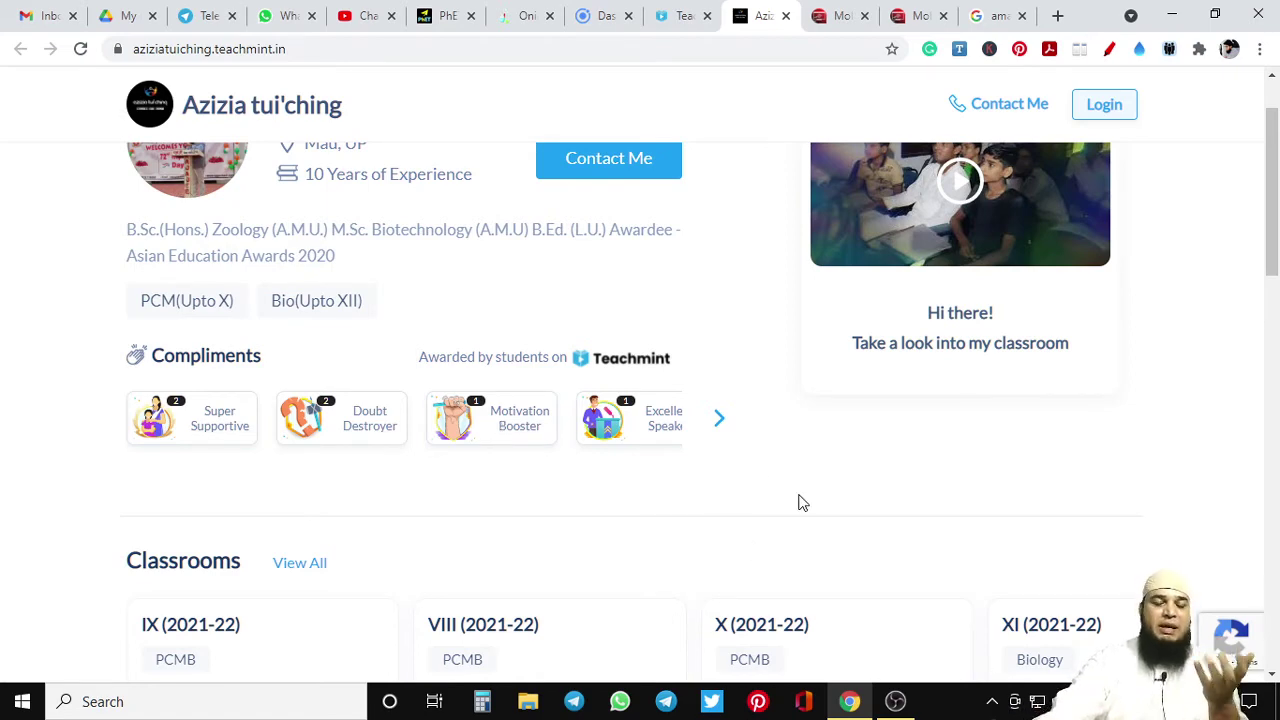
- Examine the public page's classrooms, YouTube videos, institute description and social links, and close the page
scroll(803, 495, "down", 2)
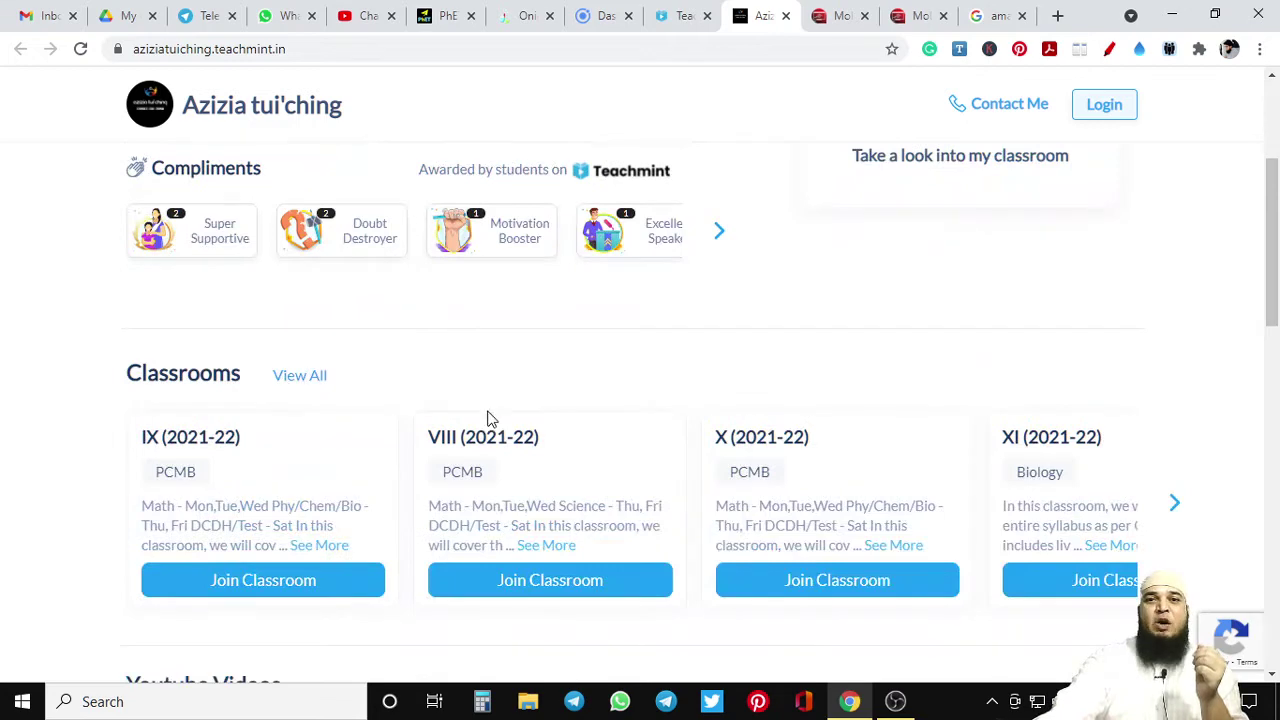
scroll(680, 470, "down", 1)
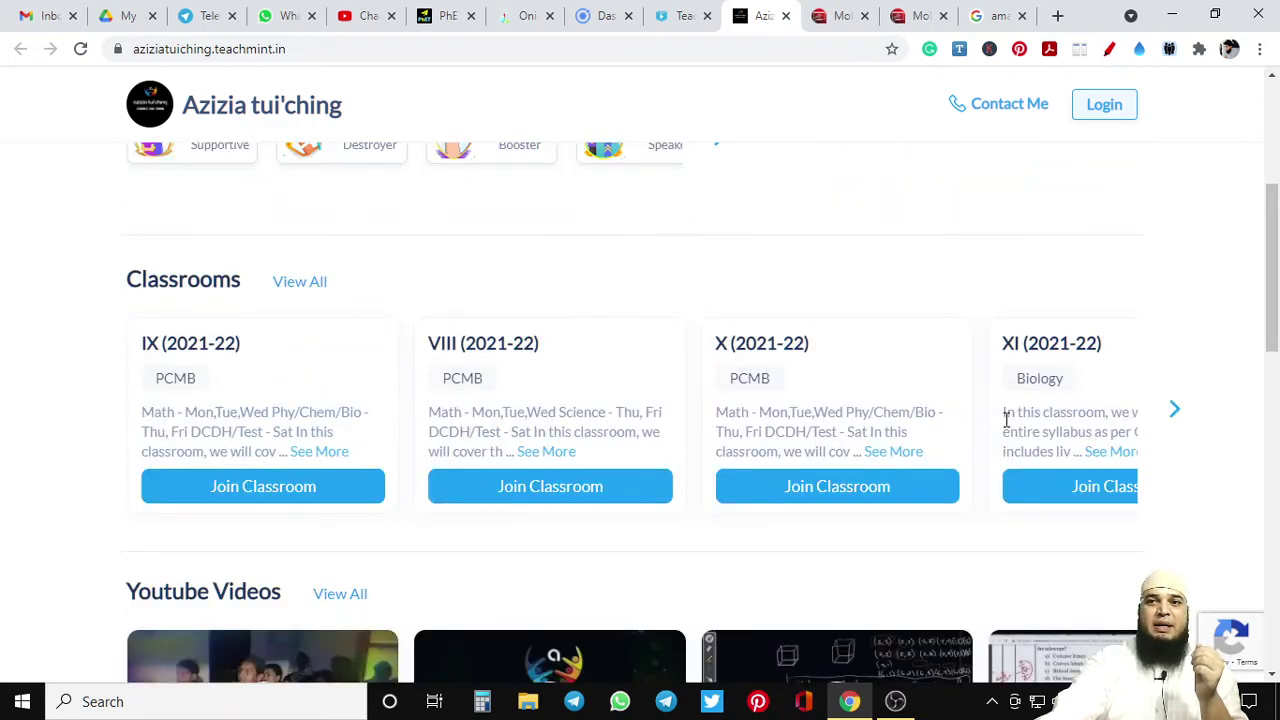
scroll(440, 352, "down", 4)
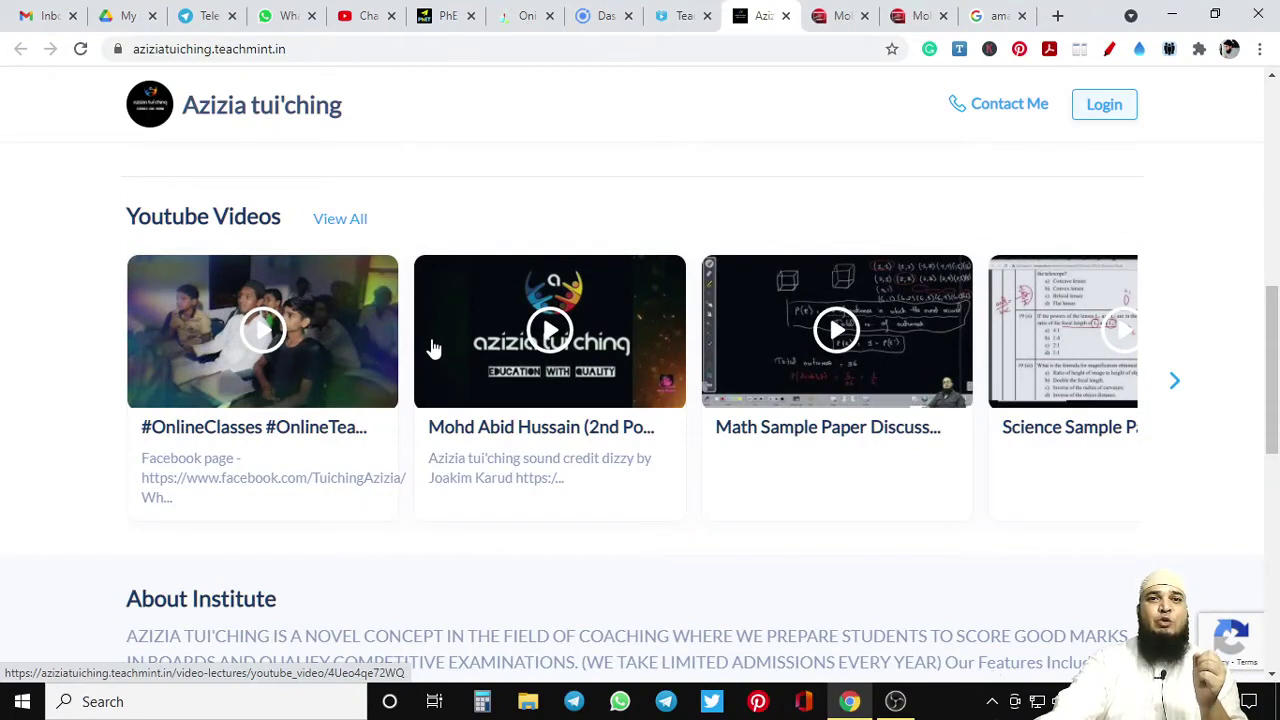
scroll(434, 346, "down", 1)
scroll(382, 376, "down", 2)
scroll(382, 376, "down", 3)
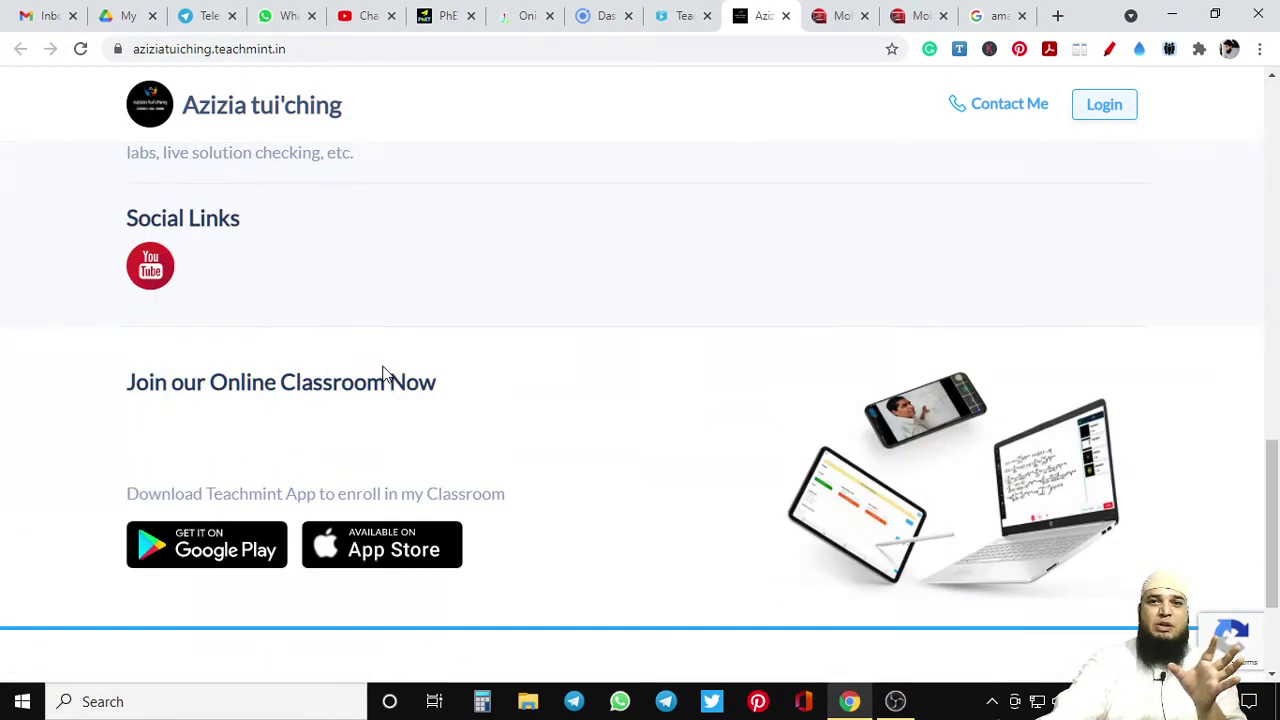
scroll(386, 371, "up", 10)
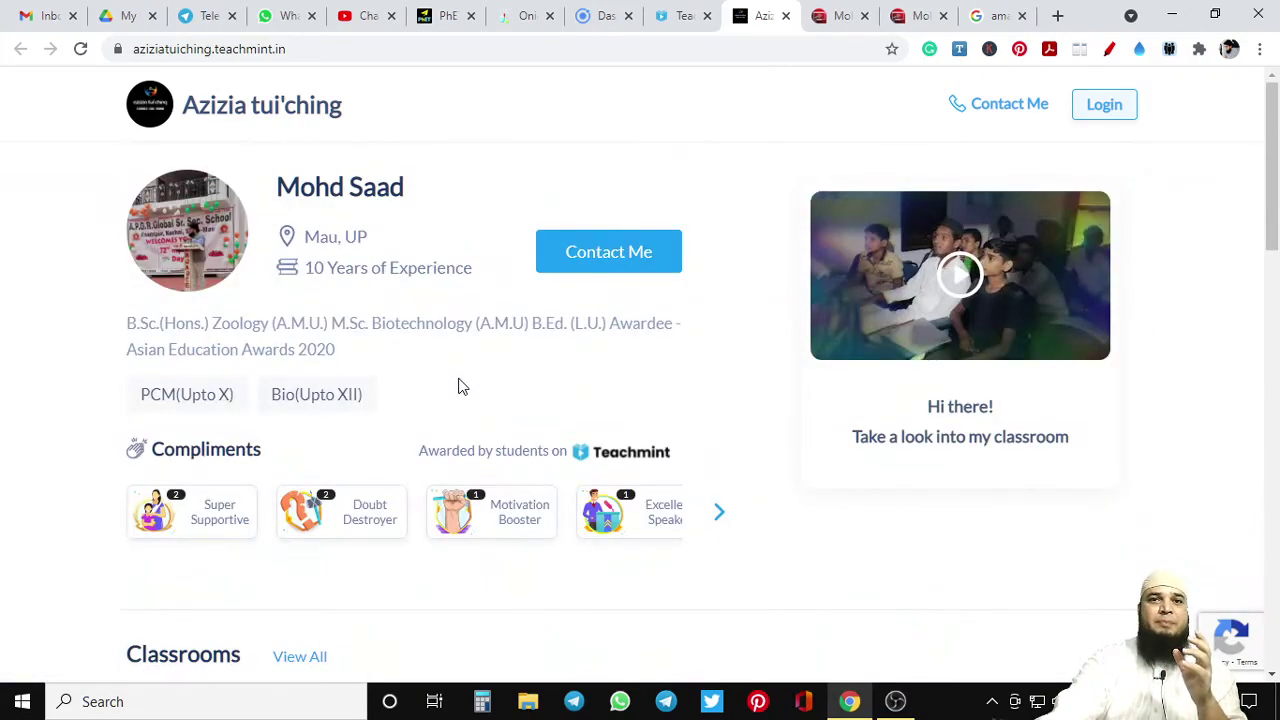
left_click(786, 16)
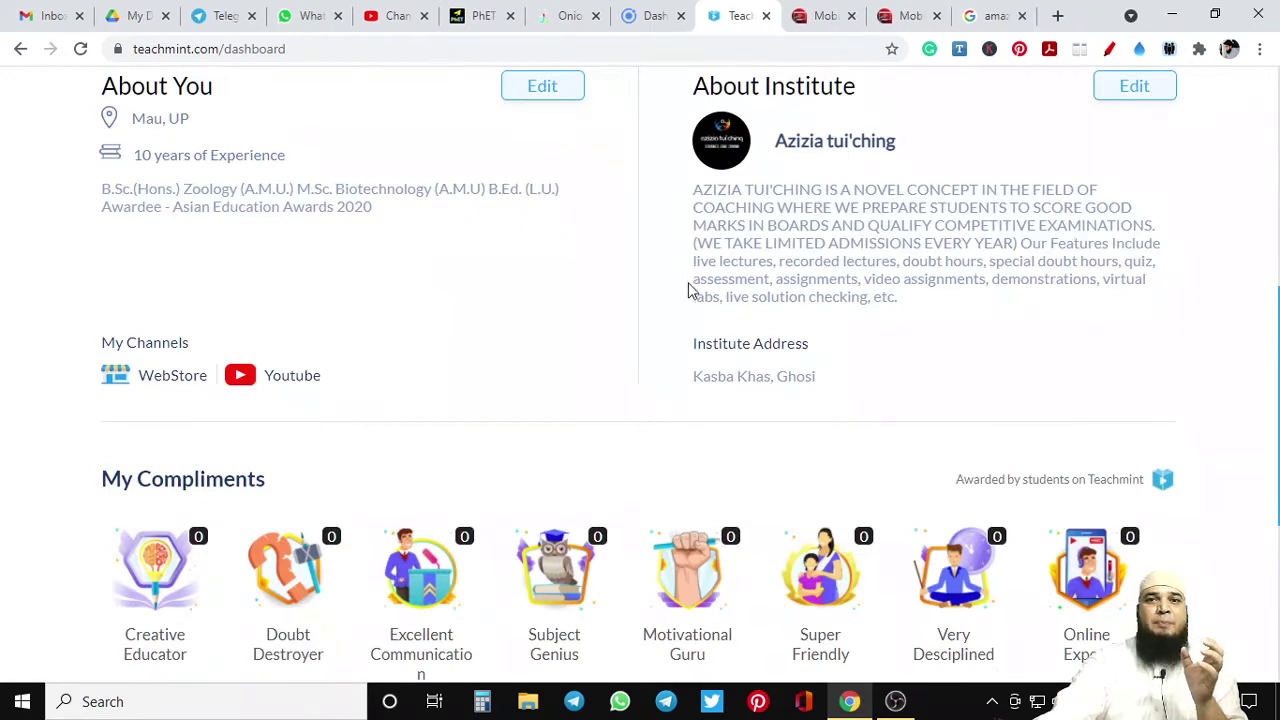
- Review the My Compliments badges and profile completion on the profile page, and return to the dashboard
scroll(182, 362, "down", 2)
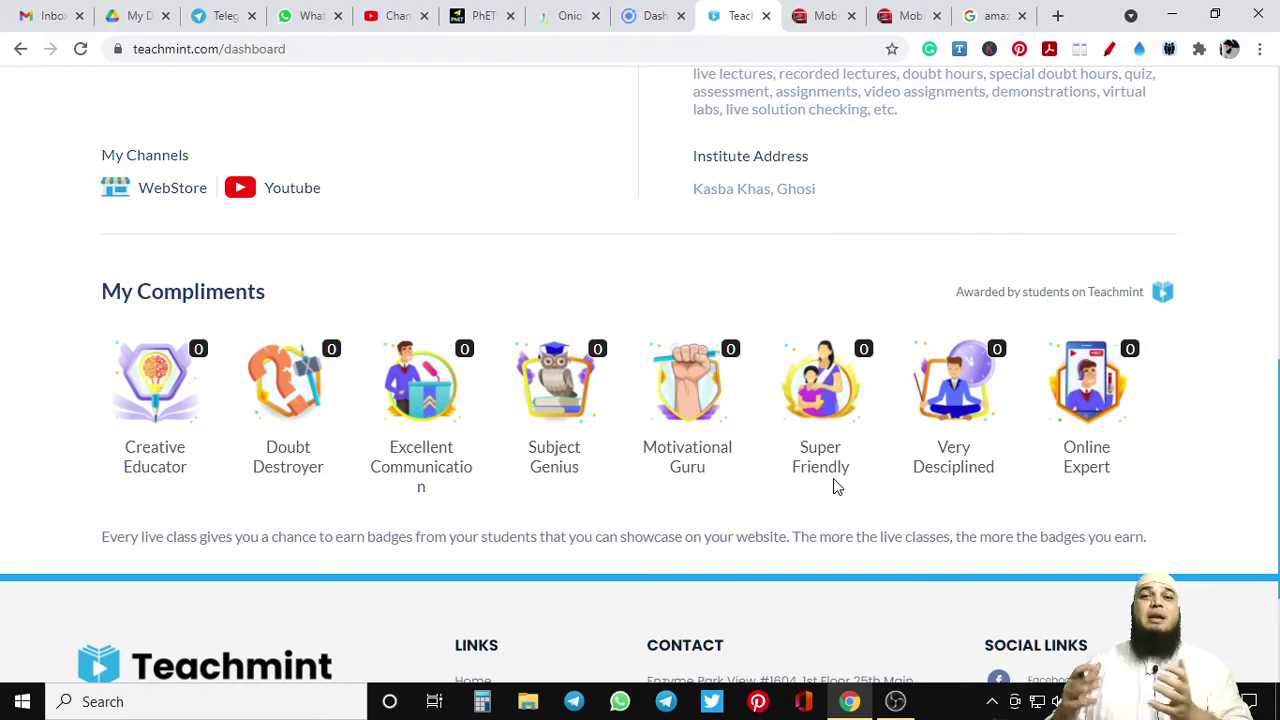
scroll(826, 357, "up", 6)
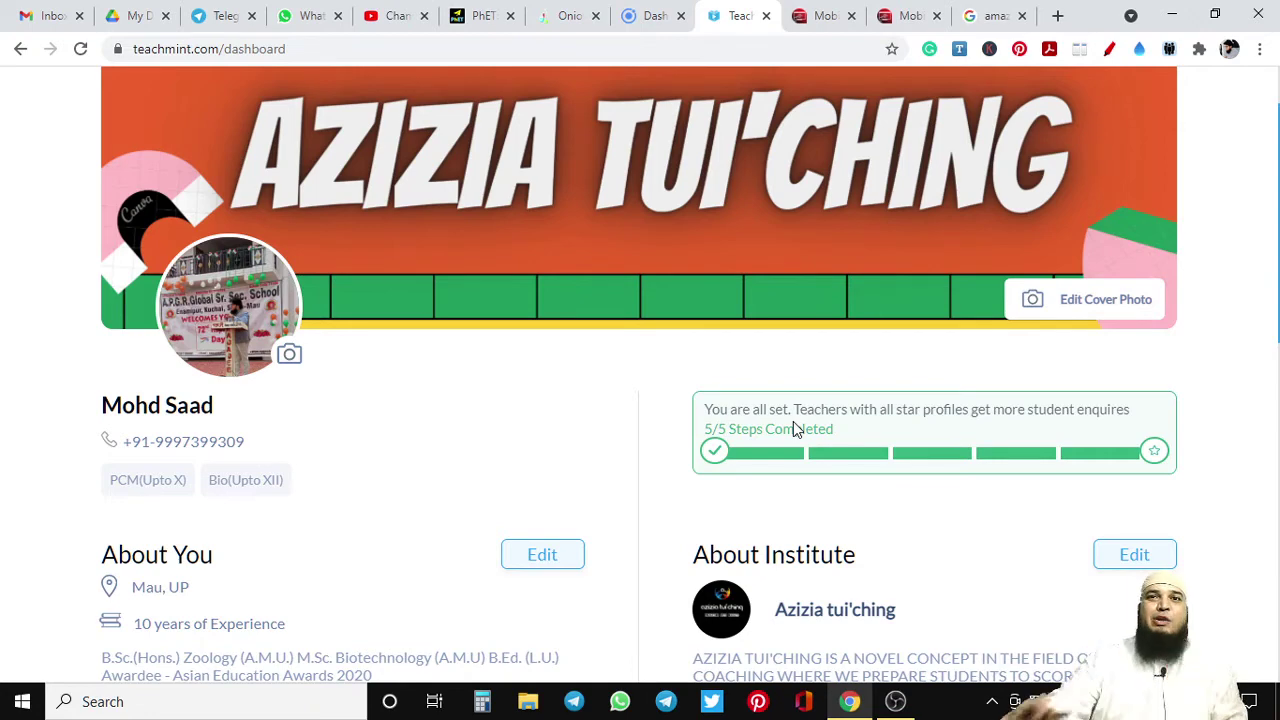
left_click(20, 49)
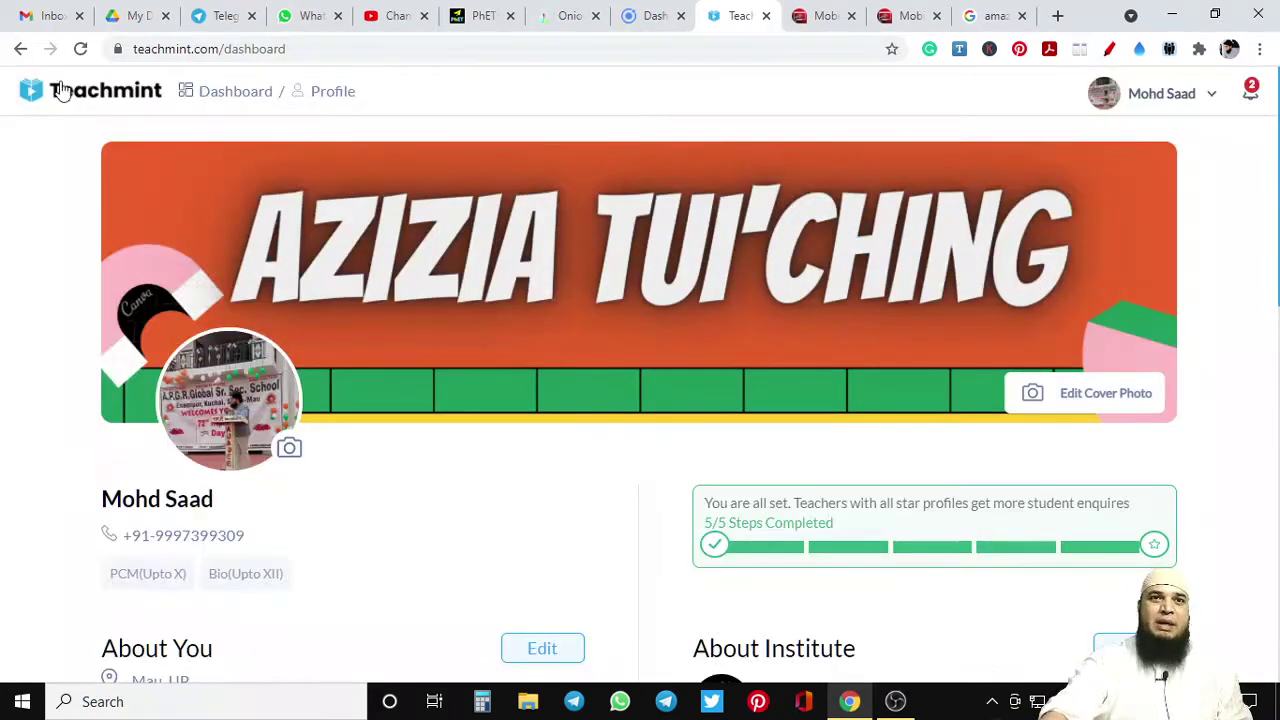
left_click(20, 49)
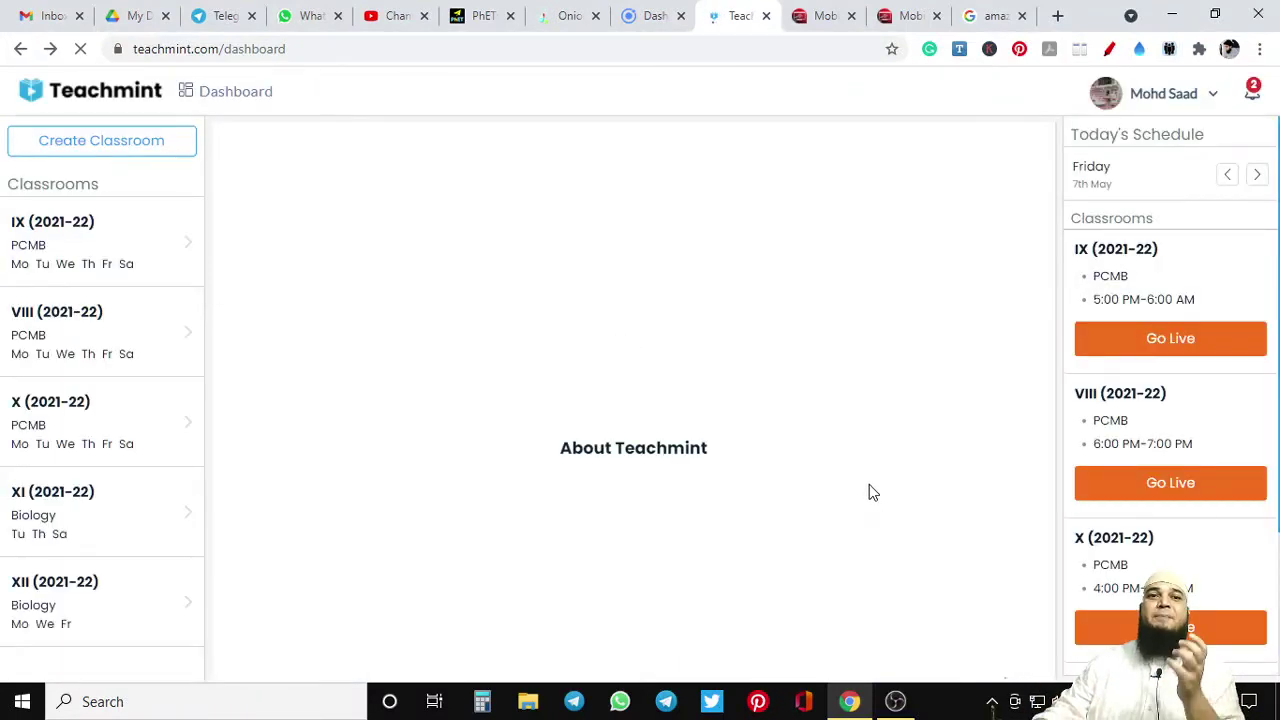
- Open the X (2021-22) classroom's chat and inspect its chat settings without changing them
left_click(100, 430)
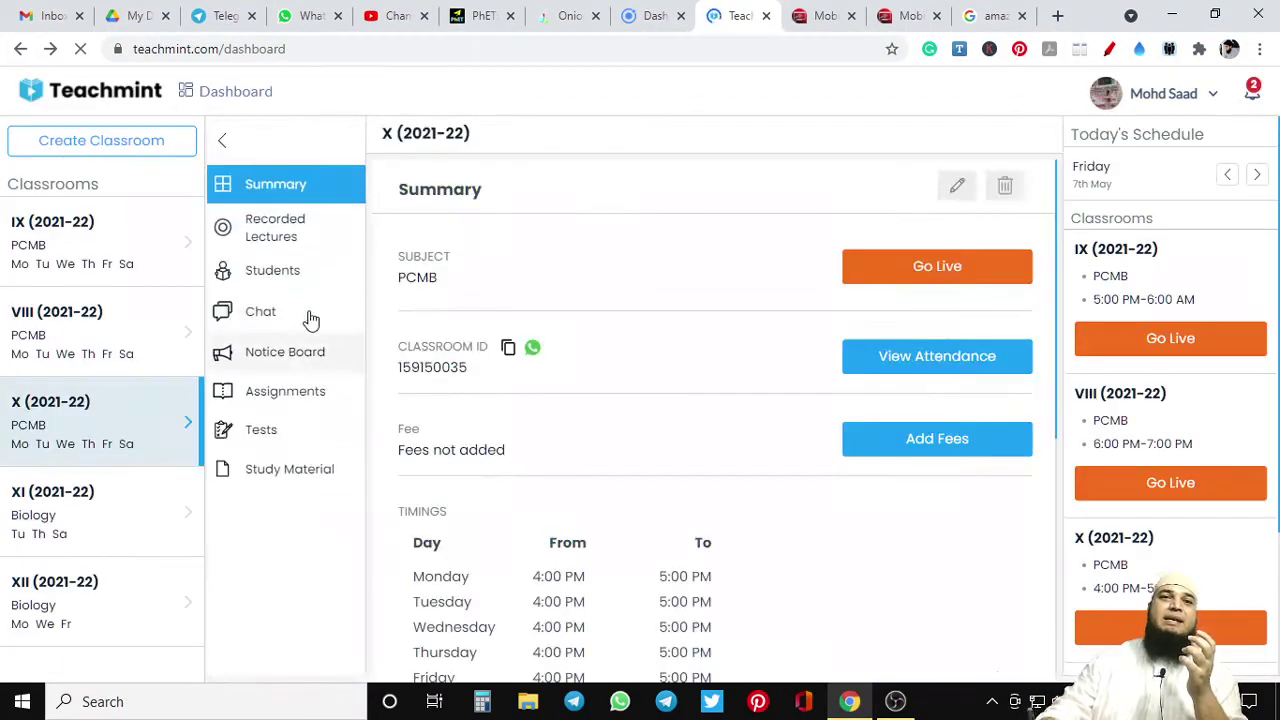
left_click(305, 312)
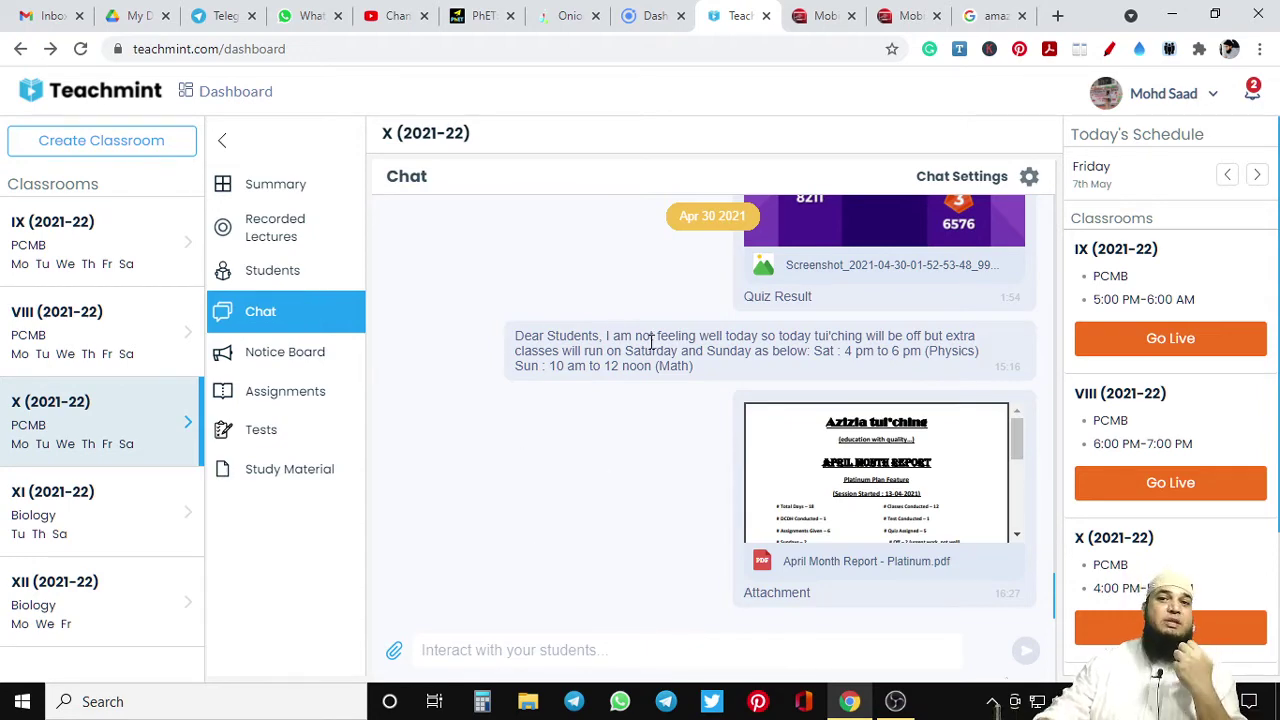
left_click(1027, 179)
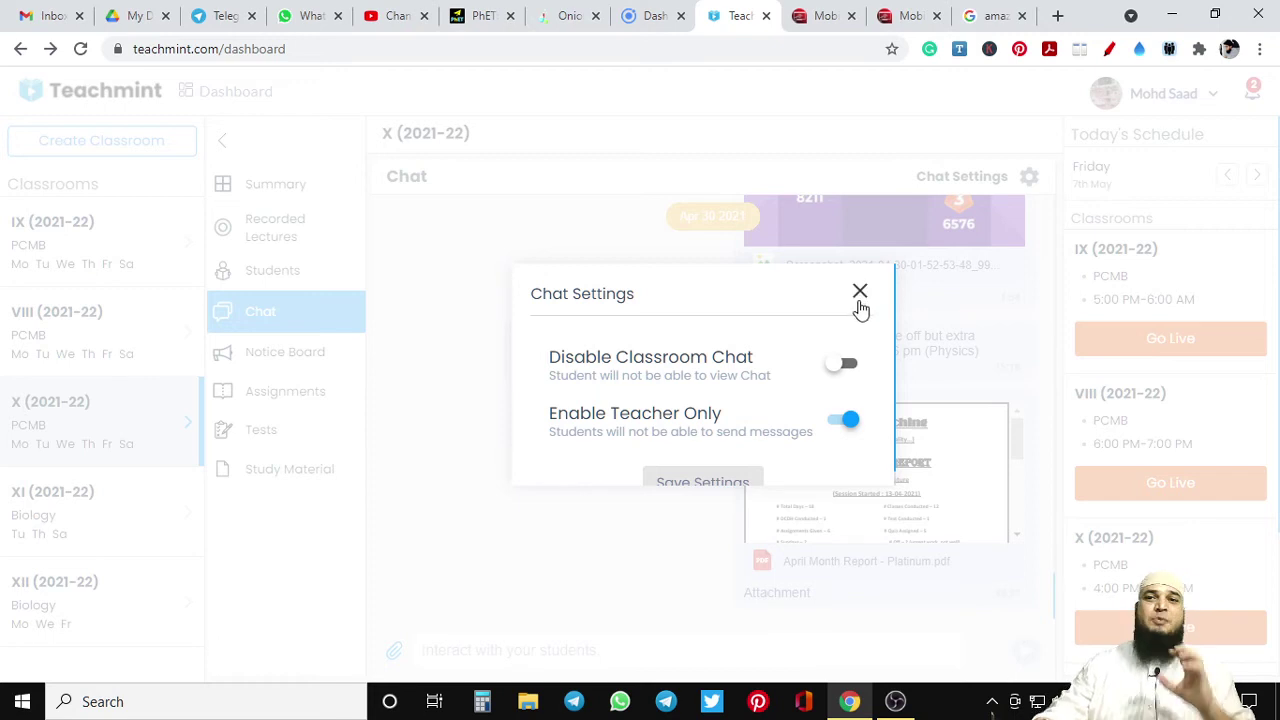
left_click(860, 293)
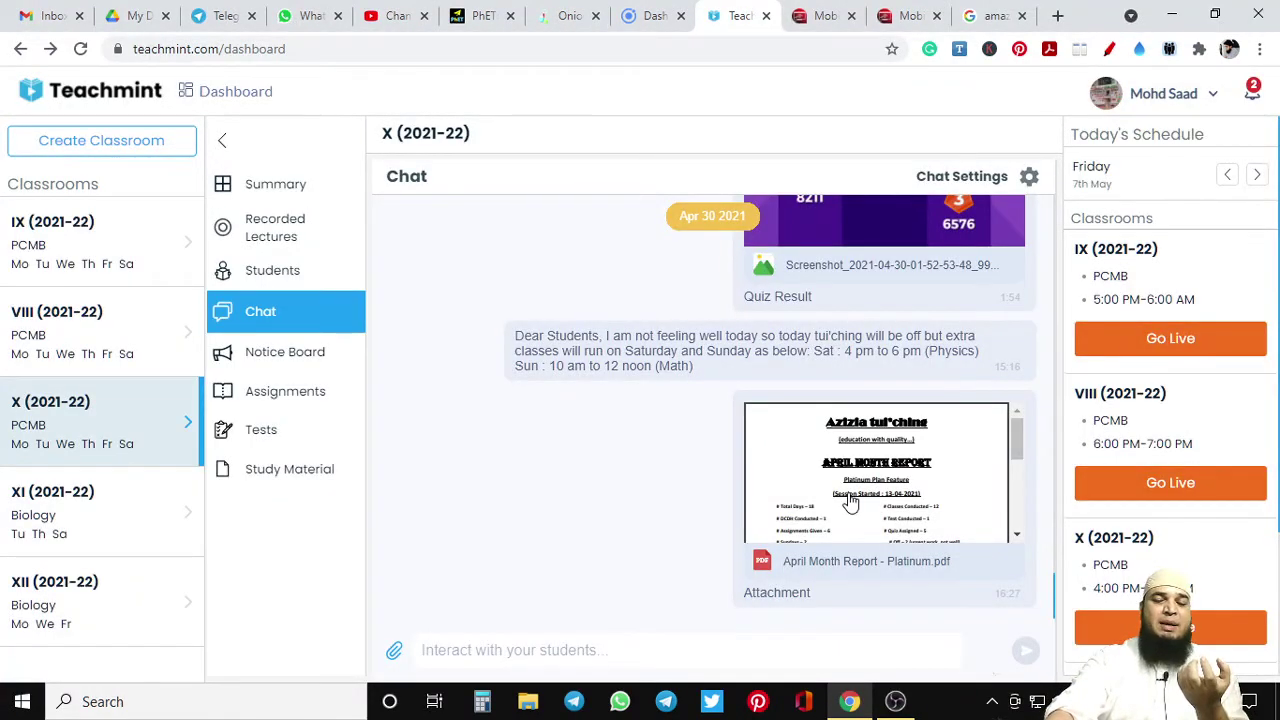
- Check the file attachment option in the classroom chat without attaching anything, and browse the earlier messages
scroll(849, 497, "up", 1)
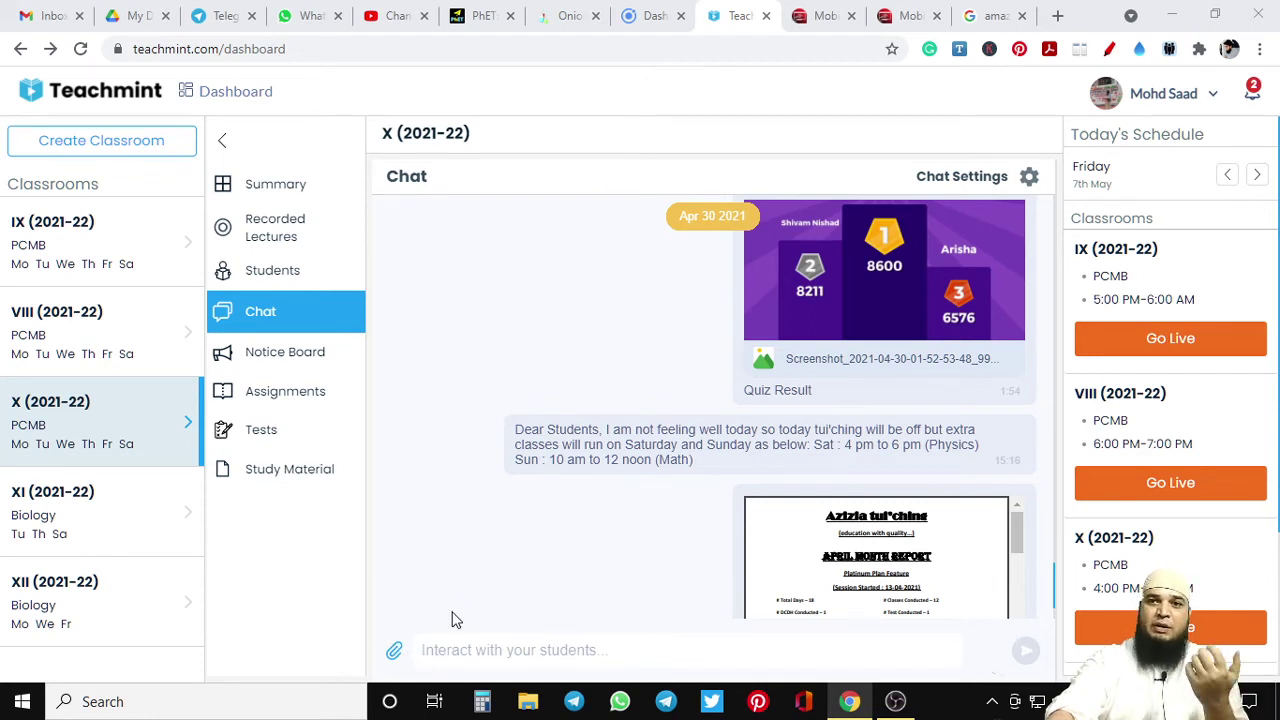
left_click(389, 637)
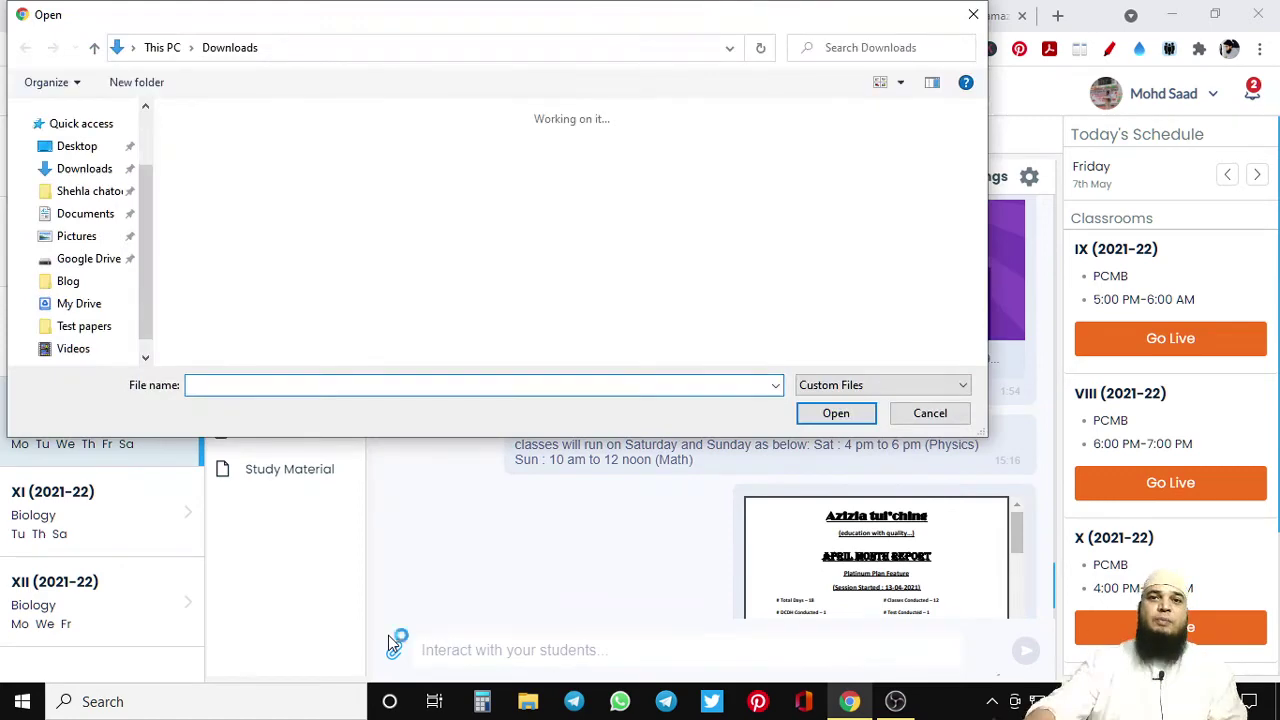
left_click(972, 15)
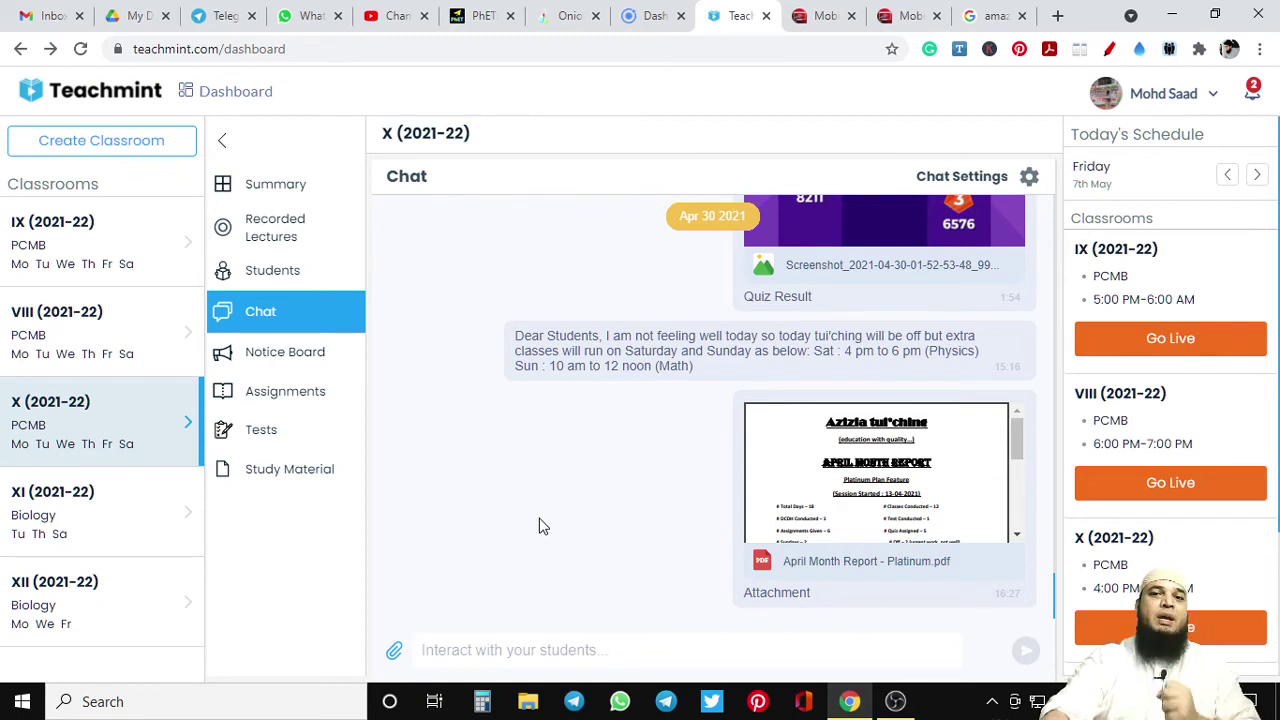
scroll(640, 430, "up", 5)
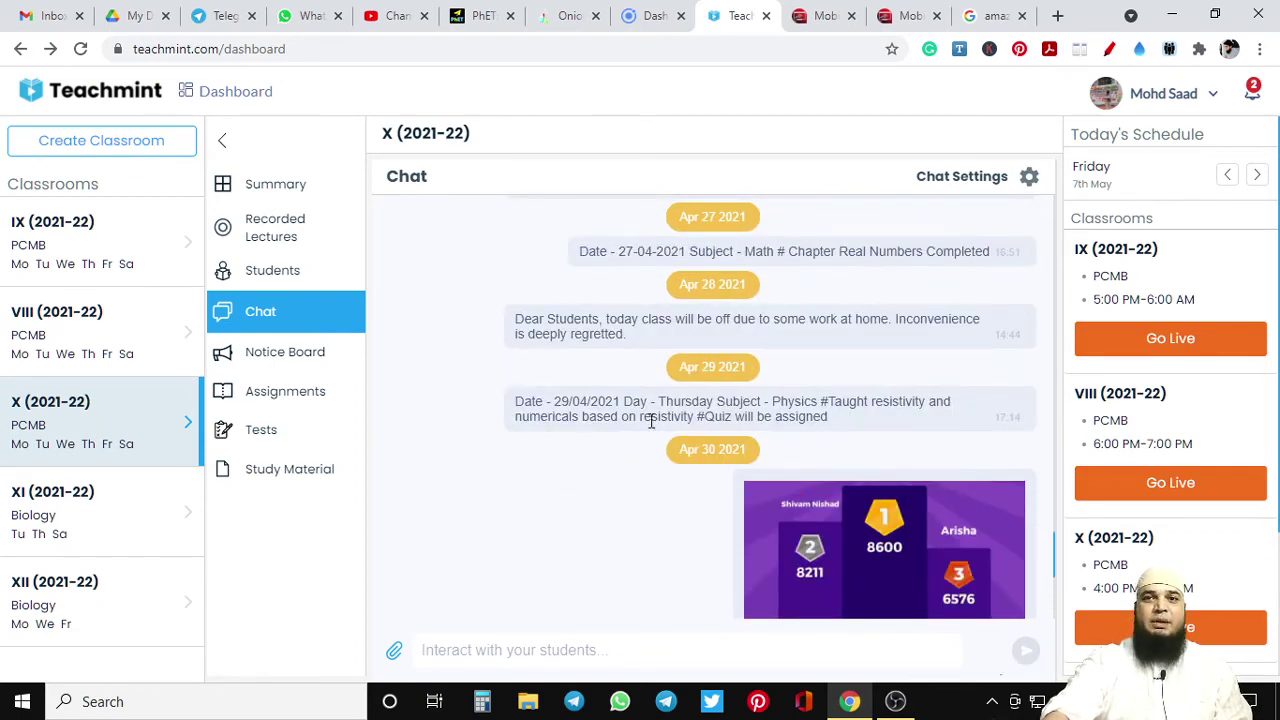
- Look through the April 2021 class updates, notices and offline attendance photo in the X (2021-22) classroom chat
scroll(651, 421, "up", 3)
scroll(651, 421, "up", 10)
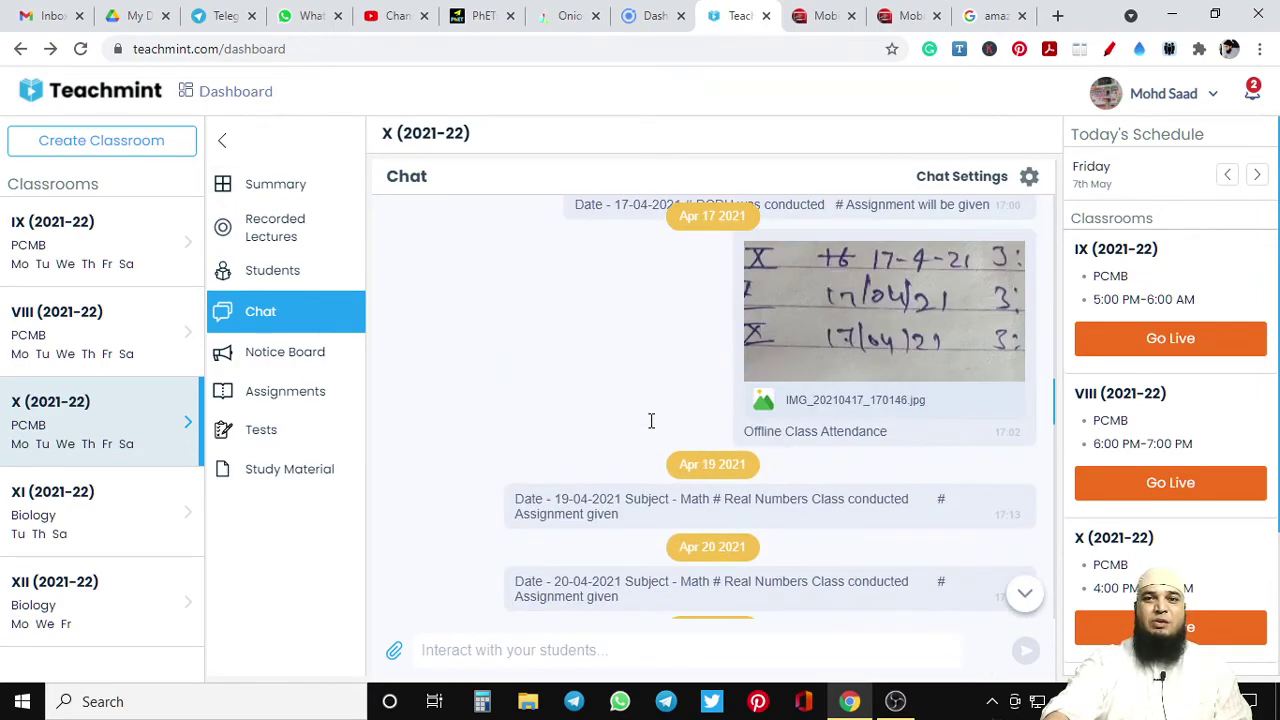
scroll(650, 428, "down", 10)
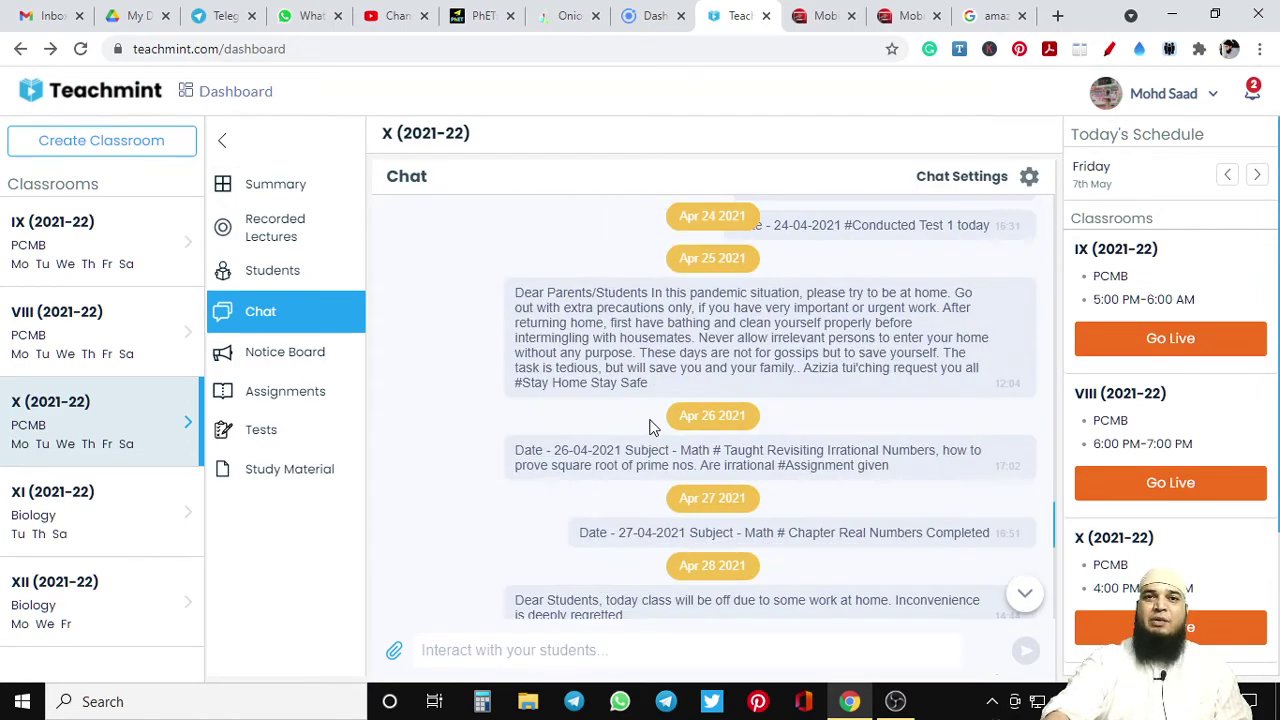
scroll(522, 407, "down", 1)
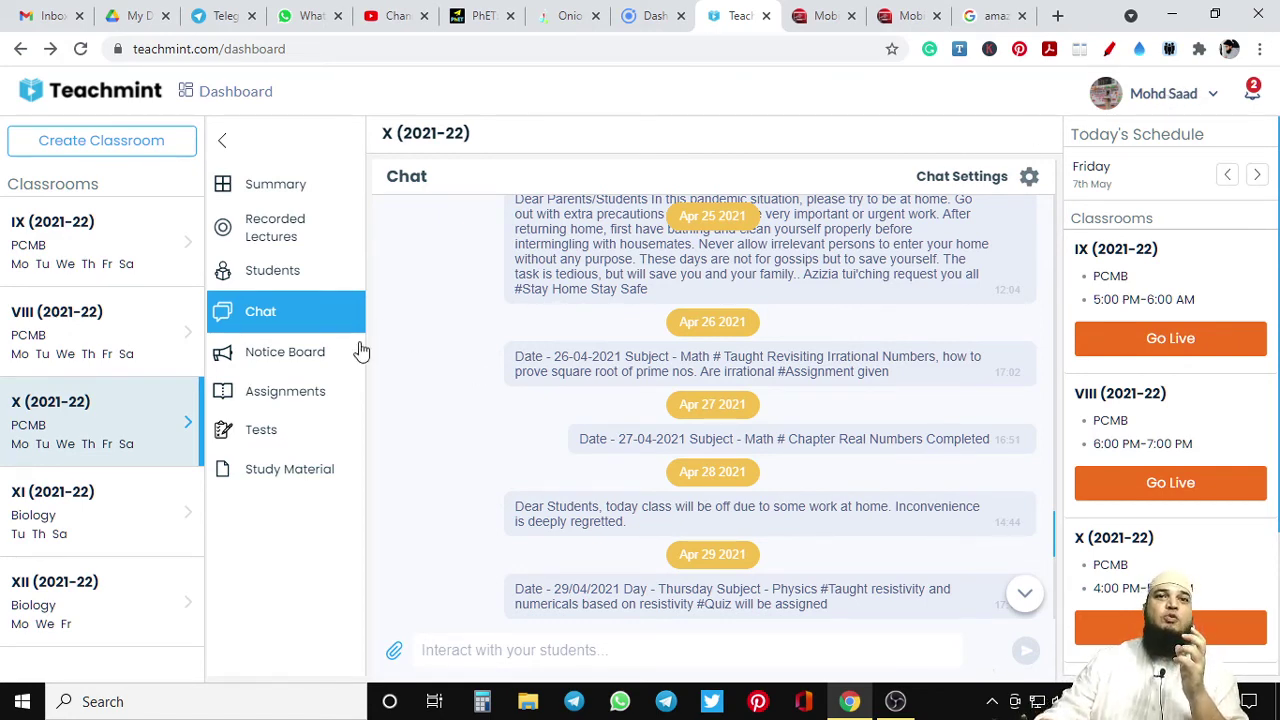
- Review the X (2021-22) classroom's enrolled students and the search field for name or phone number, and minimize the browser window
left_click(295, 273)
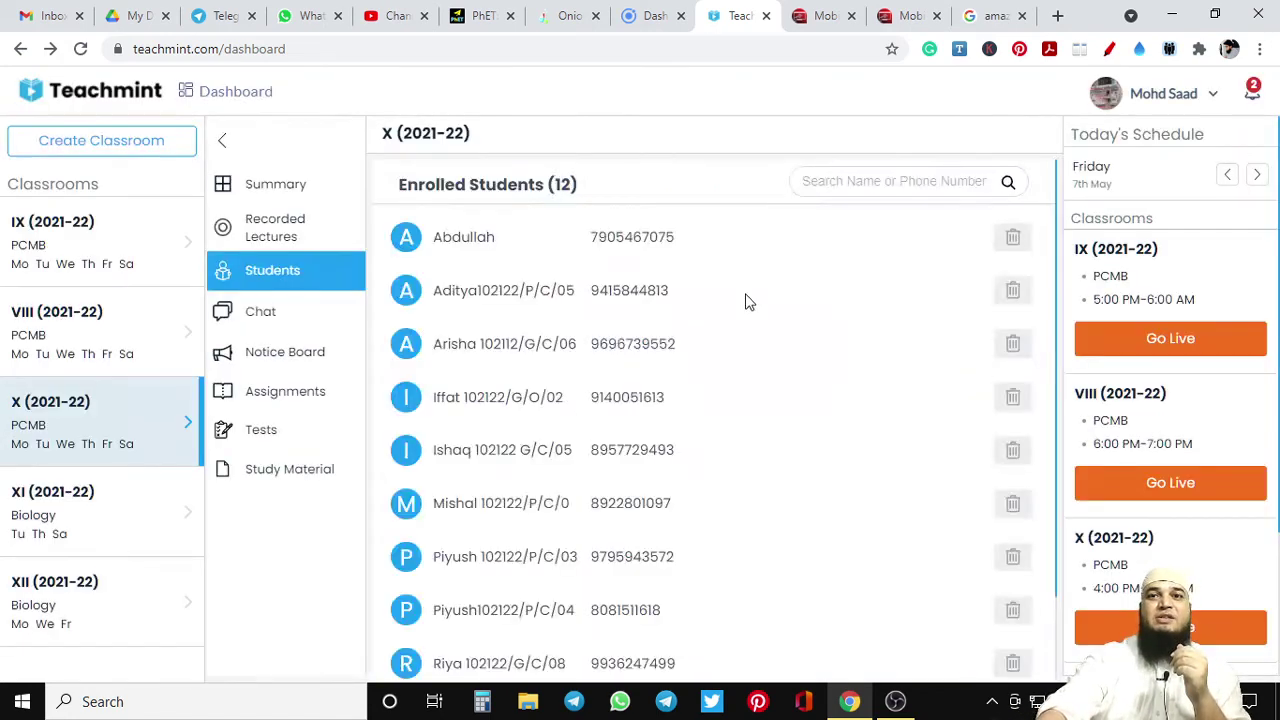
left_click(857, 184)
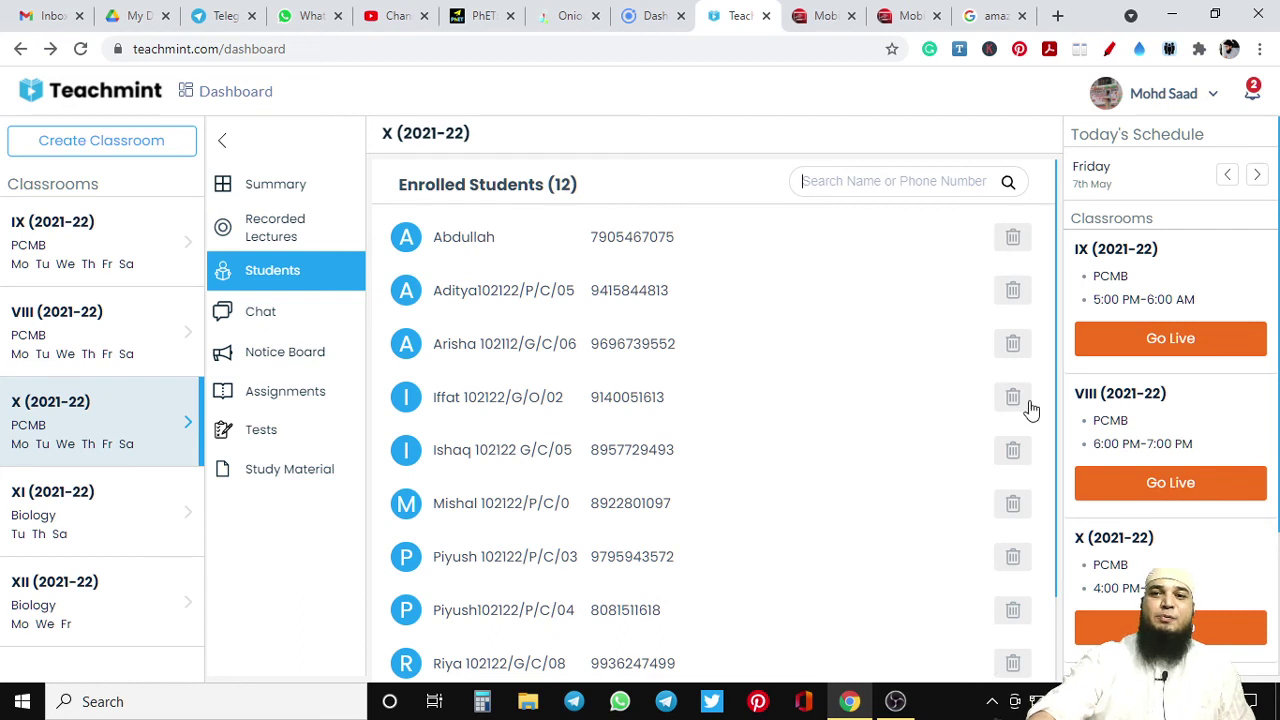
left_click(1172, 15)
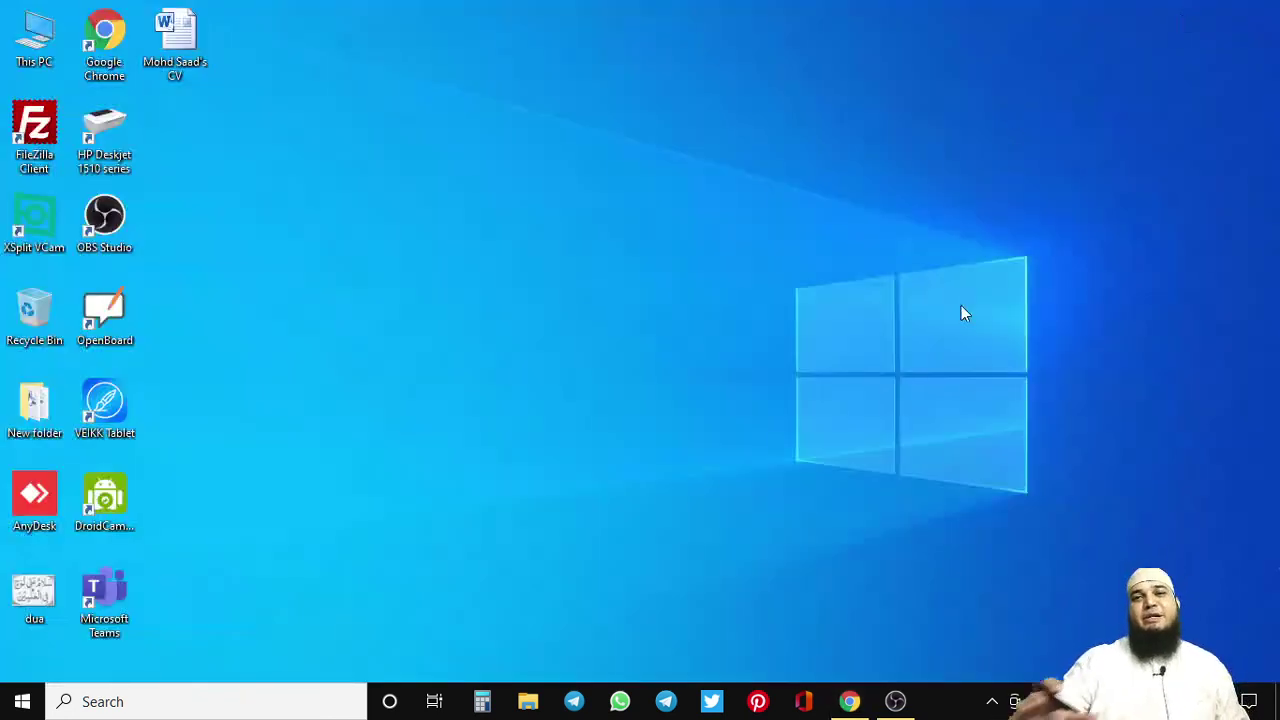